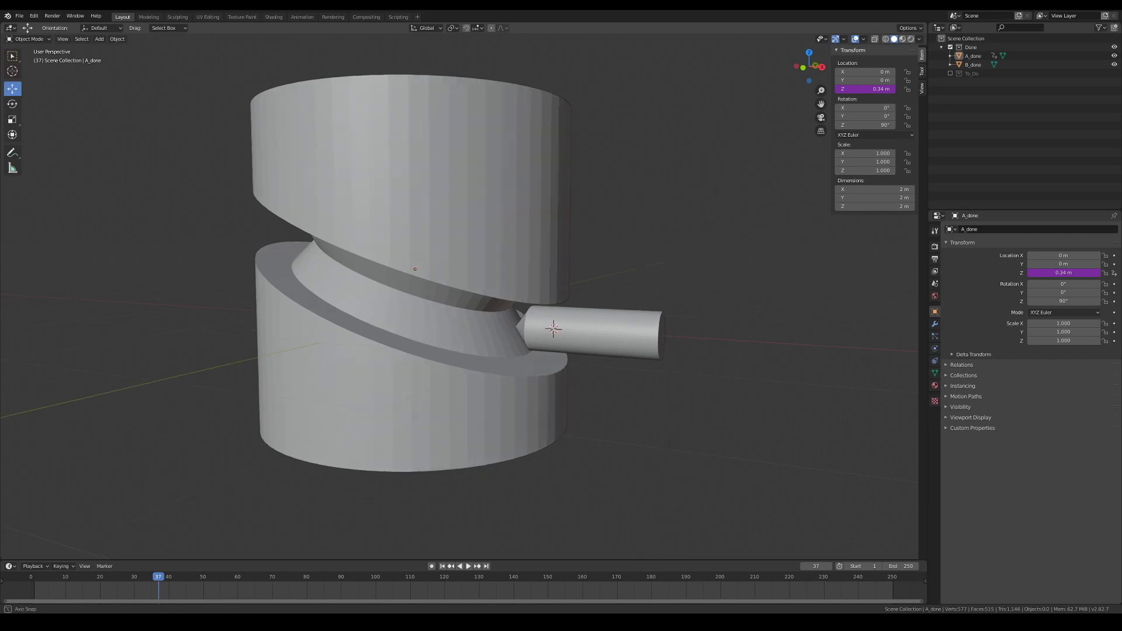
Orbit around the finished cylinders and spin A_done about Z using its Rotation Z field.
middle_drag(409, 245, 440, 296)
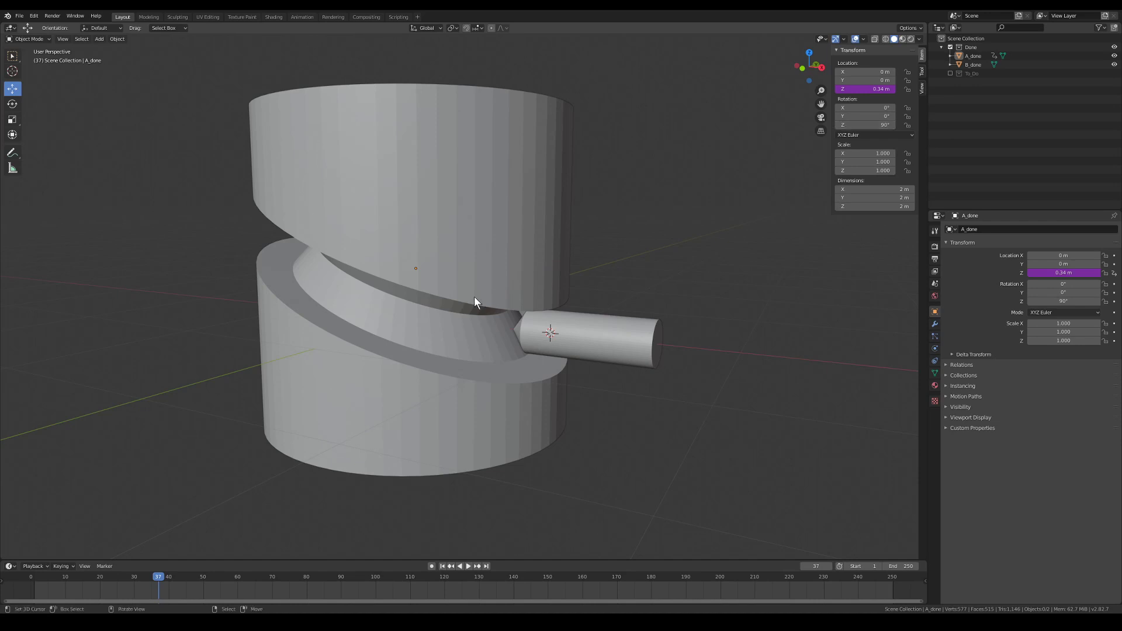
mouse_move(474, 296)
middle_down()
mouse_move(429, 282)
mouse_move(490, 288)
middle_up()
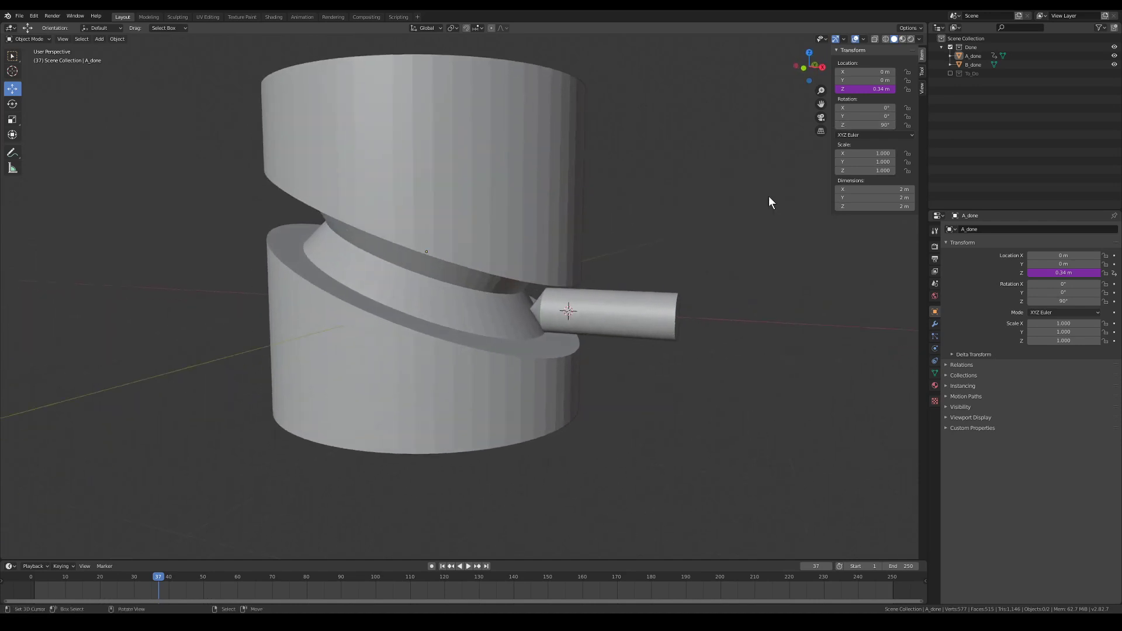
drag(864, 125, 836, 121)
Turn A_done to 237° about Z so it drops to Z −0.28482 m, then select pin B_done.
click(333, 144)
middle_drag(391, 198, 494, 239)
drag(864, 125, 899, 125)
click(543, 304)
mouse_move(557, 303)
middle_down()
mouse_move(604, 289)
mouse_move(580, 297)
mouse_move(580, 279)
mouse_move(529, 296)
mouse_move(430, 303)
mouse_move(582, 302)
mouse_move(508, 296)
mouse_move(520, 286)
mouse_move(458, 301)
mouse_move(456, 273)
mouse_move(584, 279)
mouse_move(564, 293)
middle_up()
scroll(582, 302, down, 5)
Zoom in and out on pin B_done, then spin A_done about Z past 600°.
scroll(567, 286, up, 4)
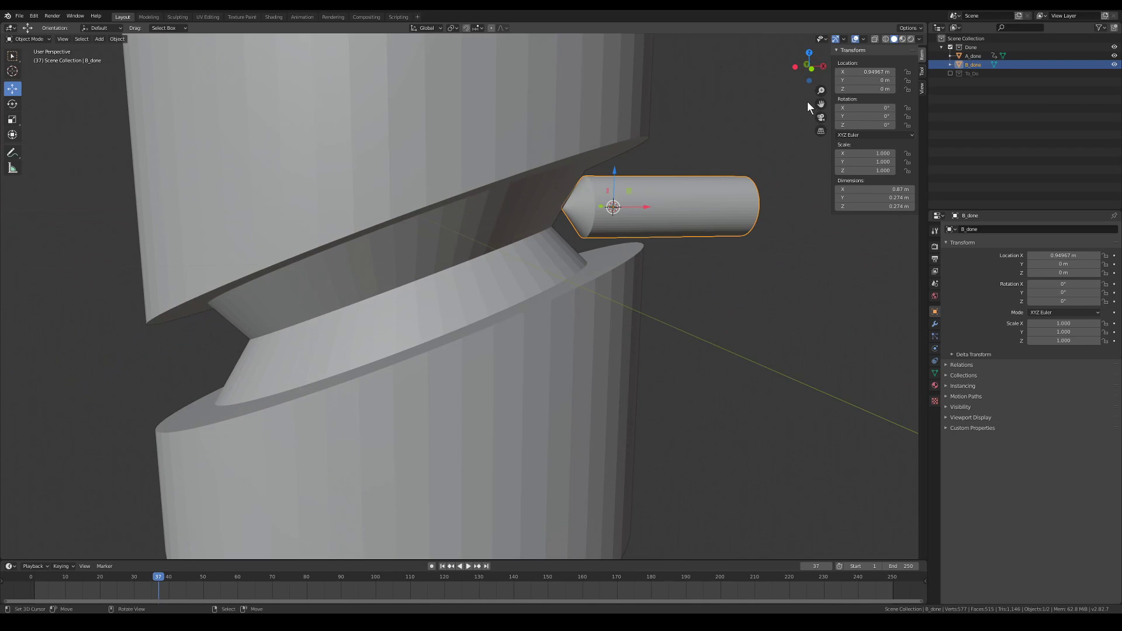
scroll(623, 230, down, 4)
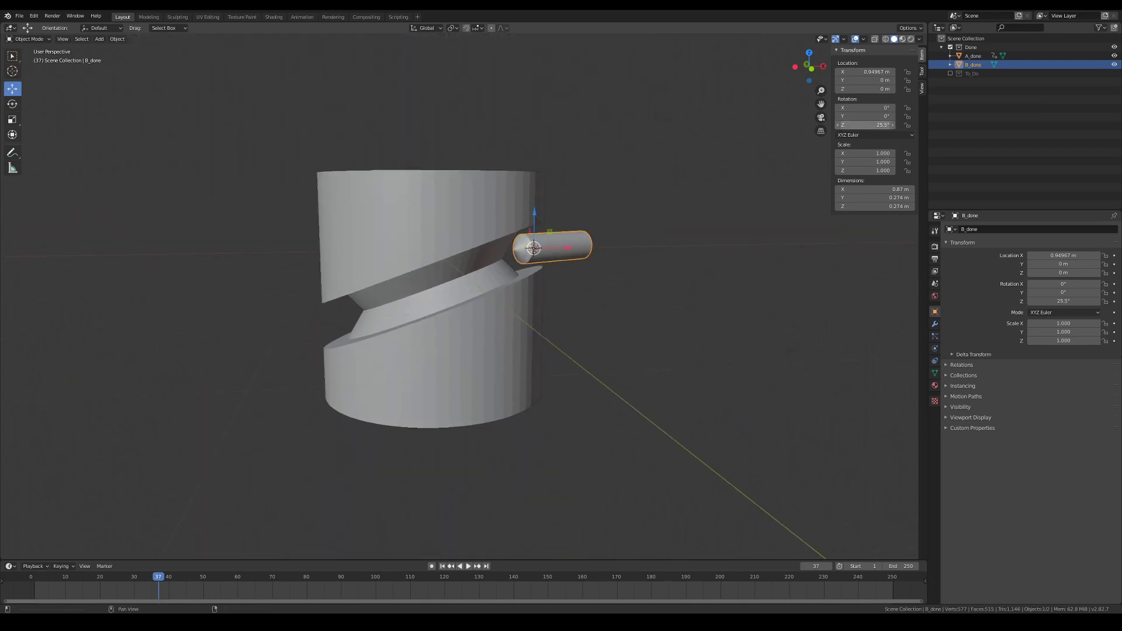
click(517, 269)
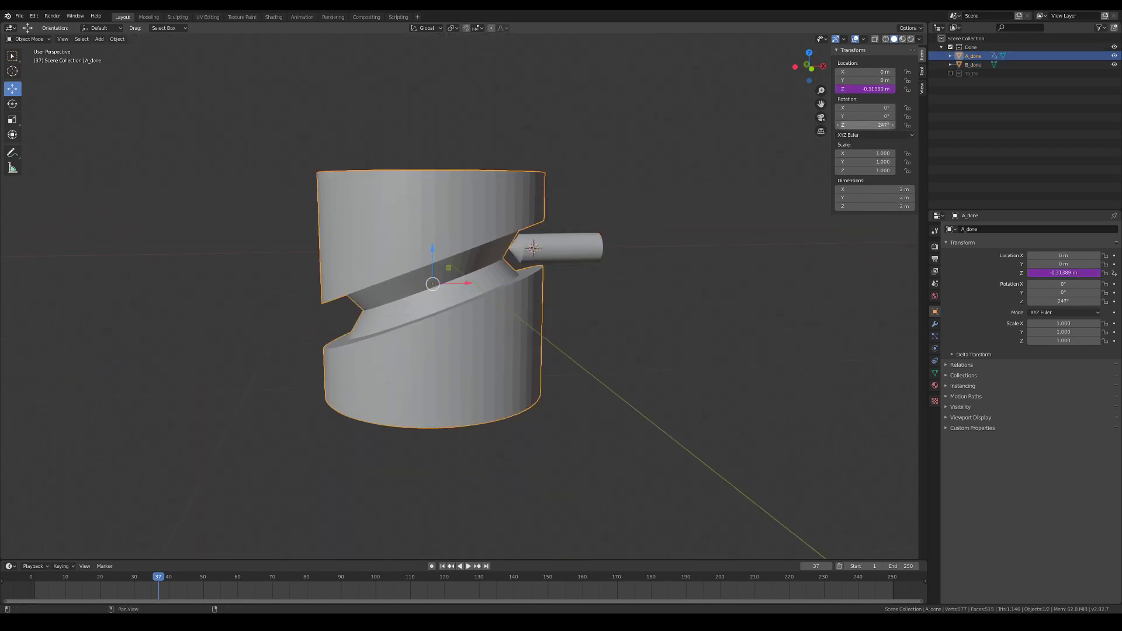
mouse_move(864, 124)
mouse_down()
mouse_move(911, 124)
mouse_move(854, 124)
mouse_up()
Swap the Done collection for To Do, viewing cylinder A and pin B from the front, then in perspective.
click(950, 47)
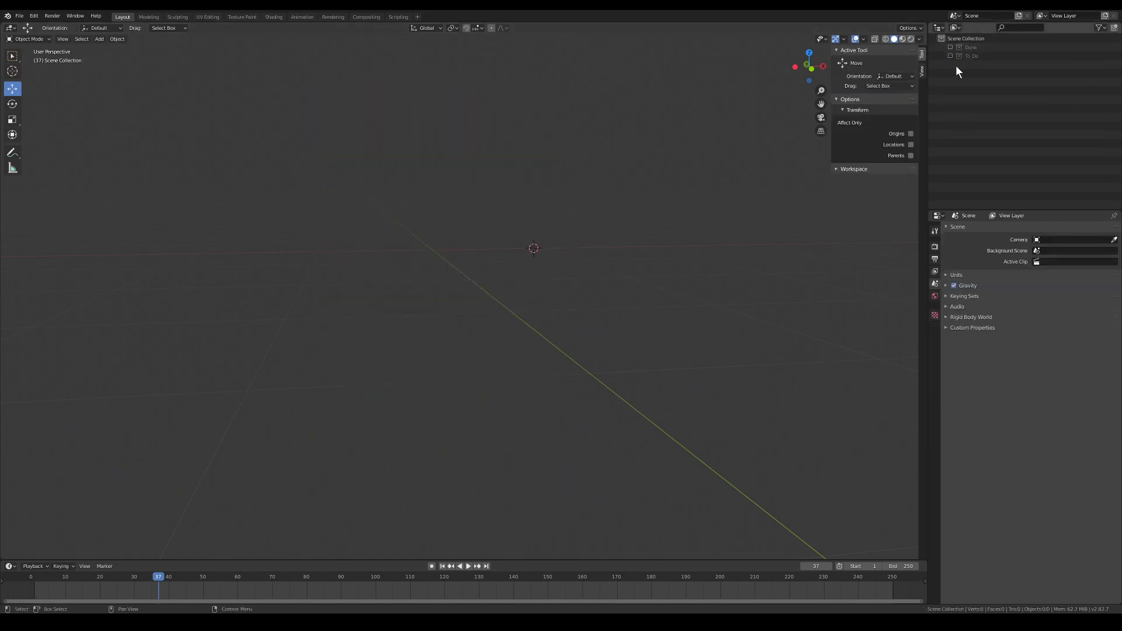
click(950, 56)
middle_drag(698, 189, 516, 303)
key(KP_1)
scroll(411, 317, up, 5)
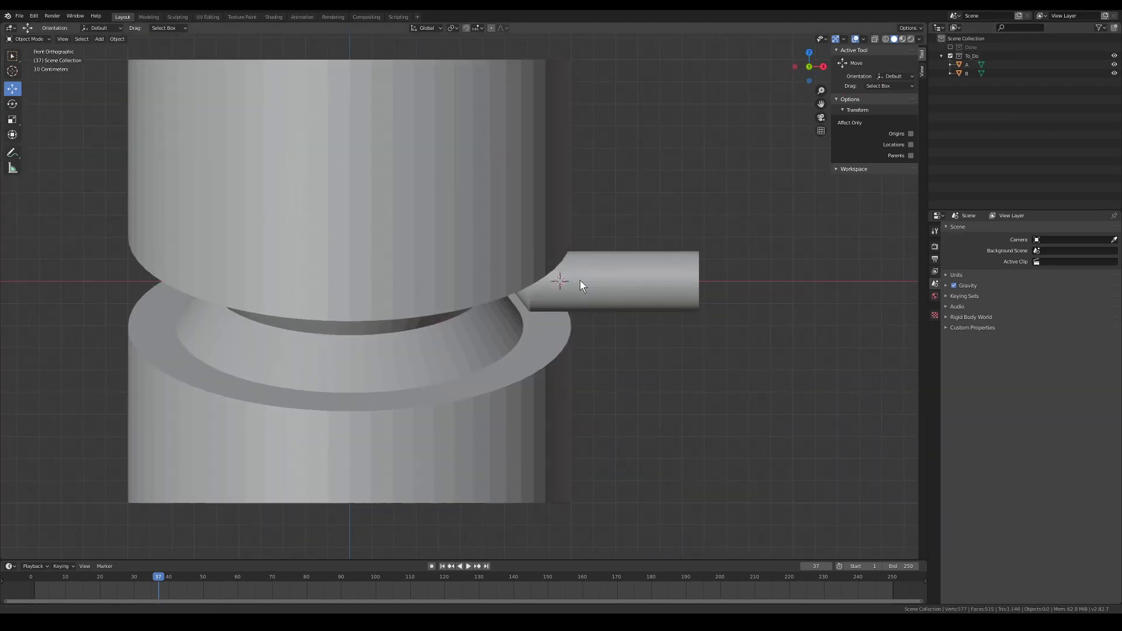
scroll(517, 301, down, 2)
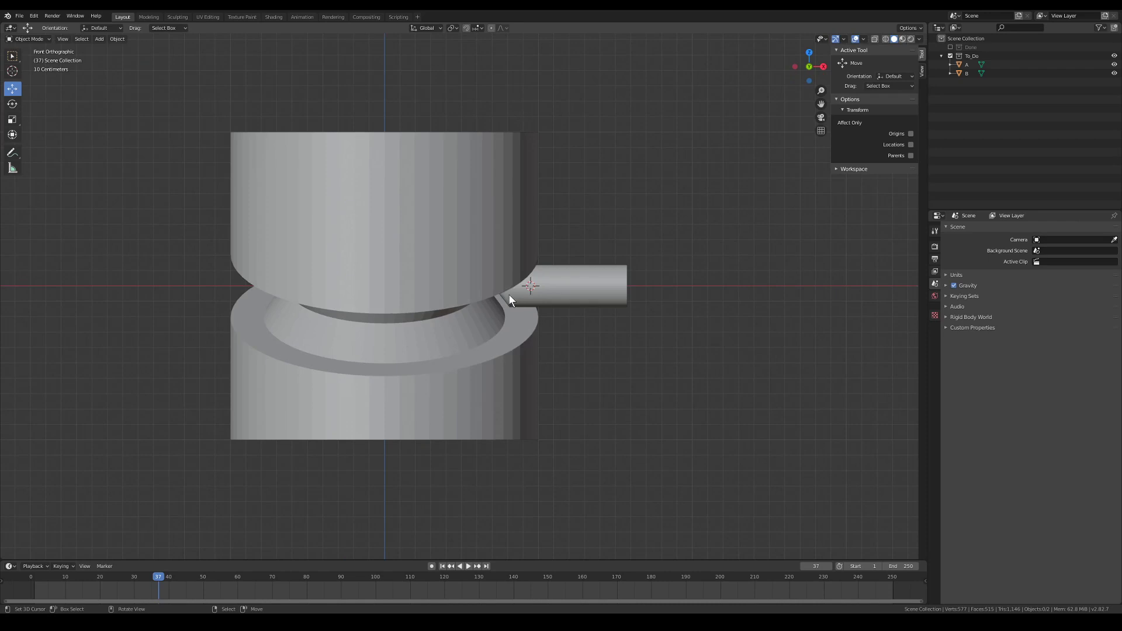
middle_drag(510, 299, 419, 178)
scroll(444, 303, up, 1)
click(418, 177)
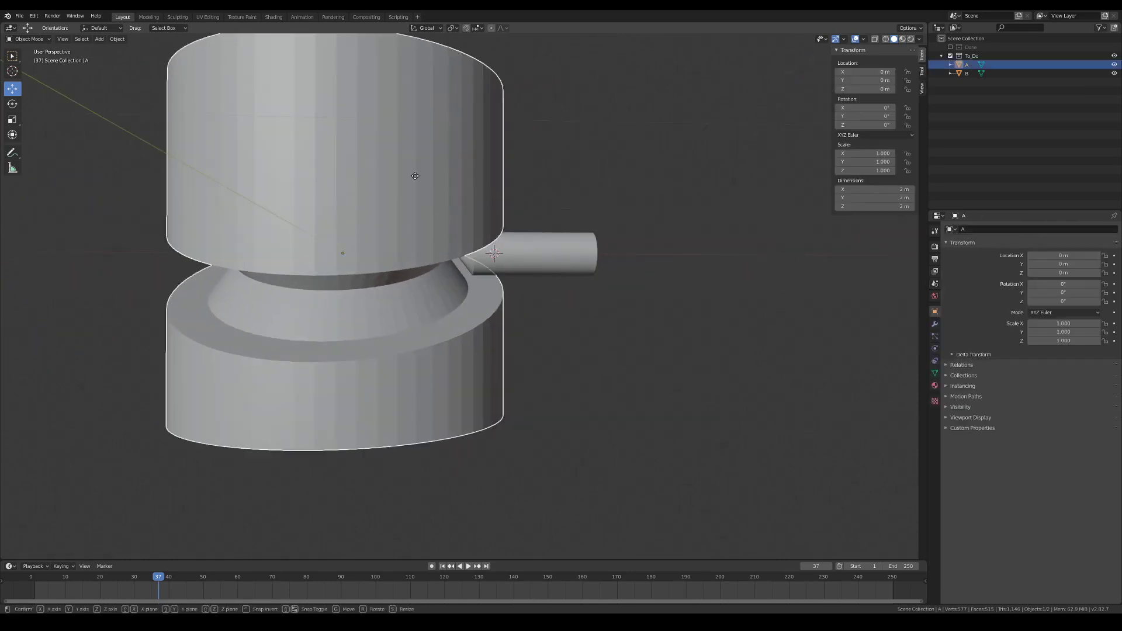
key(KP_Decimal)
mouse_move(447, 285)
middle_down()
mouse_move(381, 287)
mouse_move(401, 289)
mouse_move(433, 263)
mouse_move(447, 271)
mouse_move(453, 238)
mouse_move(461, 268)
mouse_move(440, 275)
mouse_move(454, 274)
middle_up()
scroll(406, 287, up, 4)
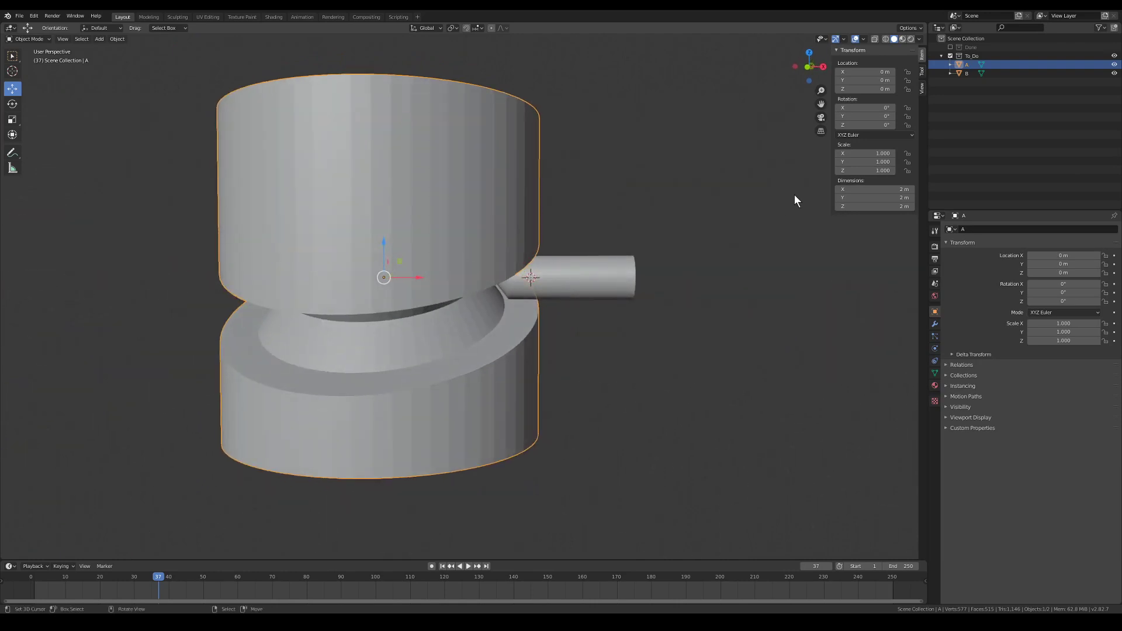
middle_drag(442, 220, 482, 190)
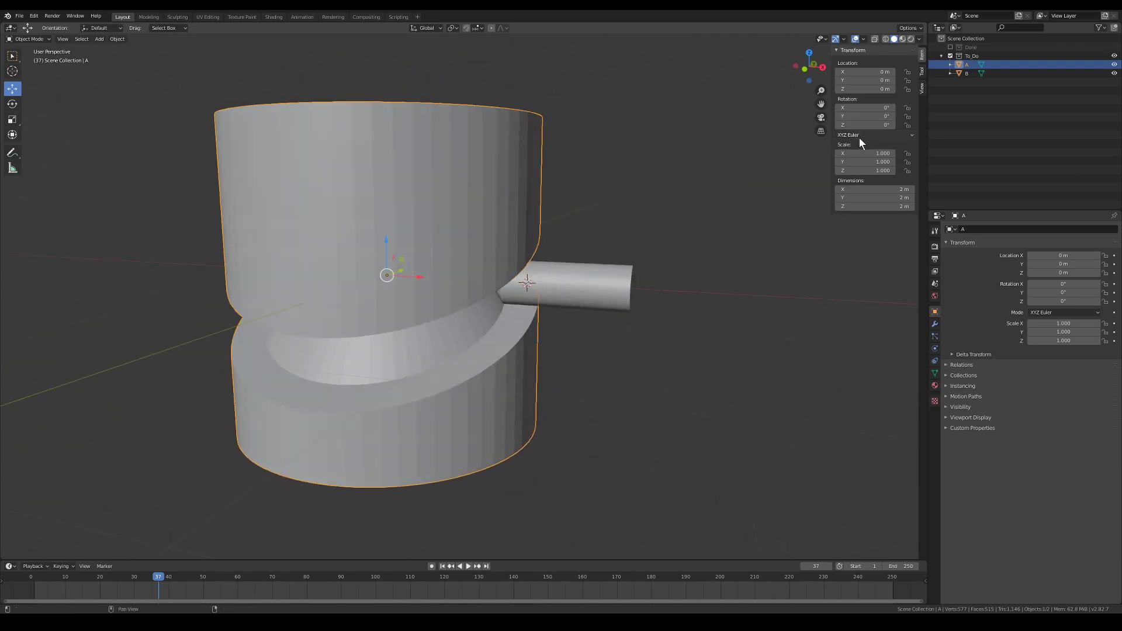
drag(860, 125, 826, 125)
key(Escape)
drag(386, 248, 416, 195)
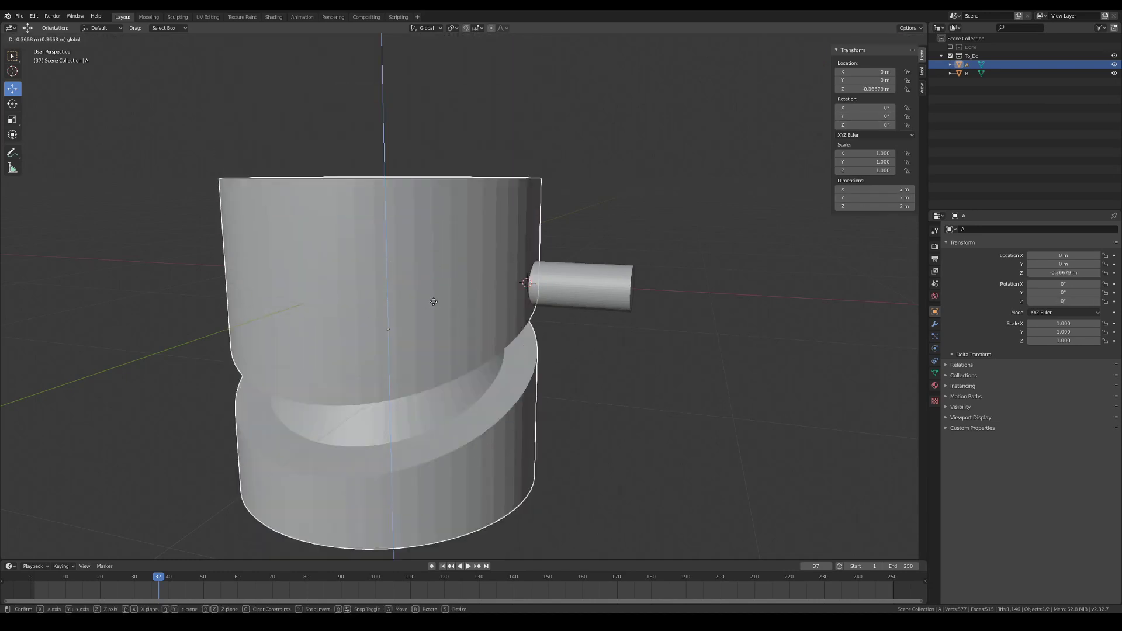
right_click(433, 292)
middle_drag(578, 332, 536, 320)
scroll(487, 281, up, 2)
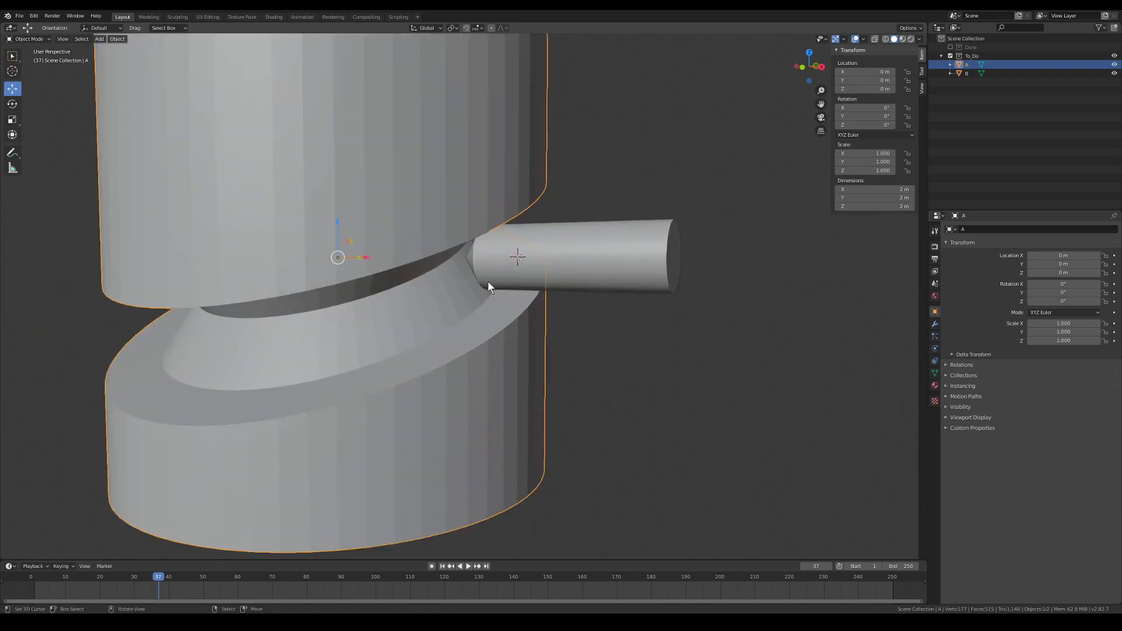
click(592, 242)
middle_drag(349, 299, 321, 300)
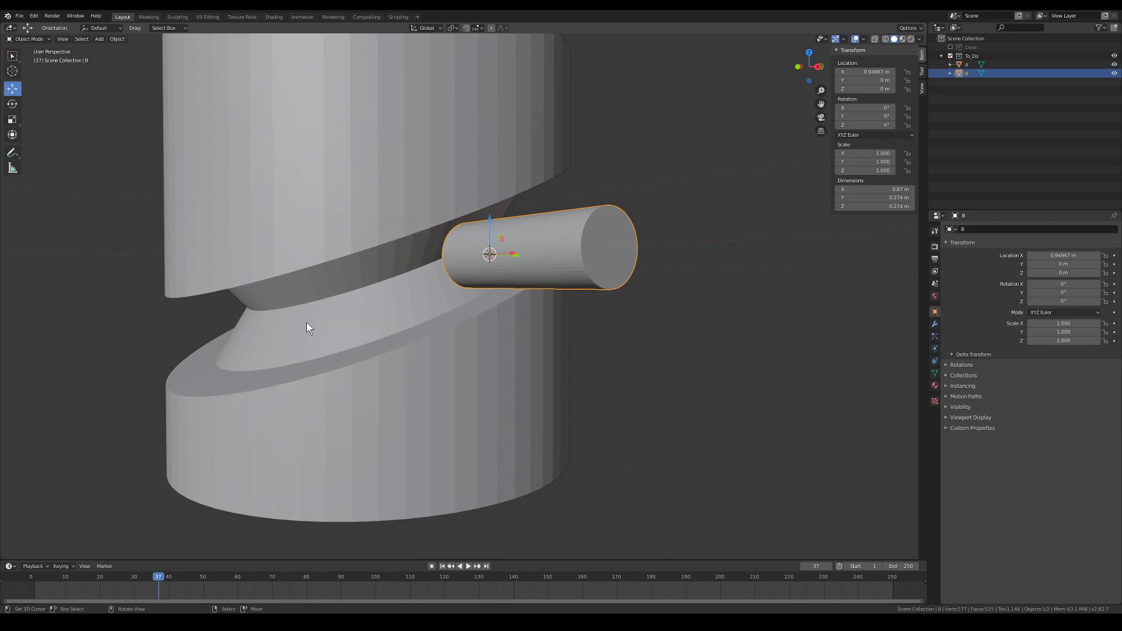
middle_drag(244, 349, 477, 316)
scroll(367, 291, down, 3)
click(476, 315)
middle_drag(472, 256, 440, 269)
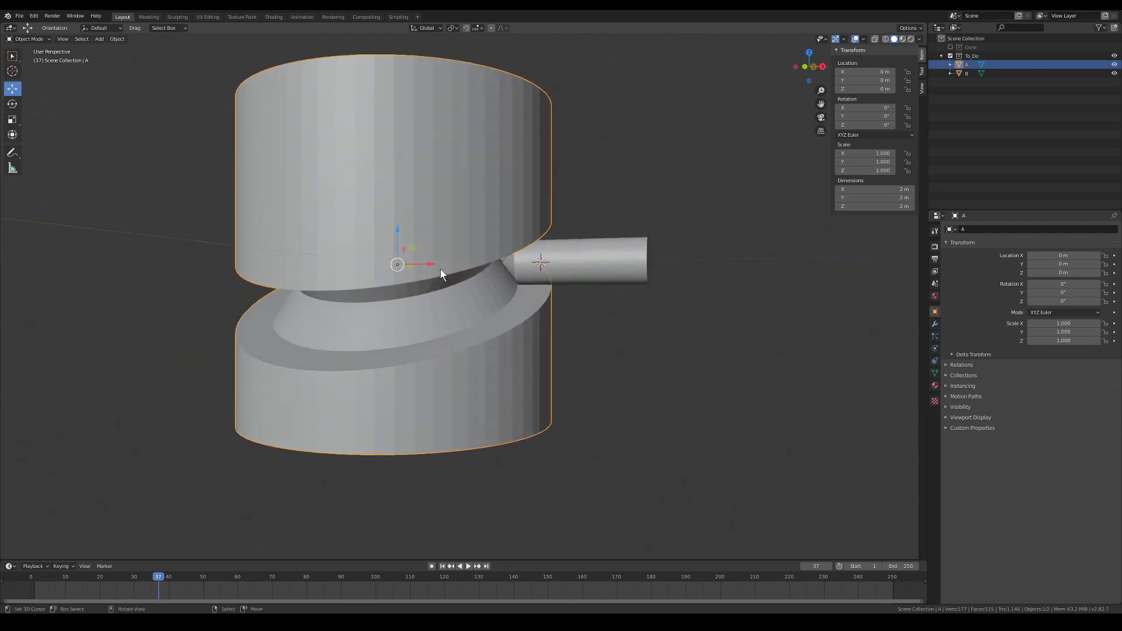
mouse_move(861, 126)
mouse_down()
mouse_move(947, 126)
mouse_move(862, 126)
mouse_up()
middle_drag(560, 199, 418, 218)
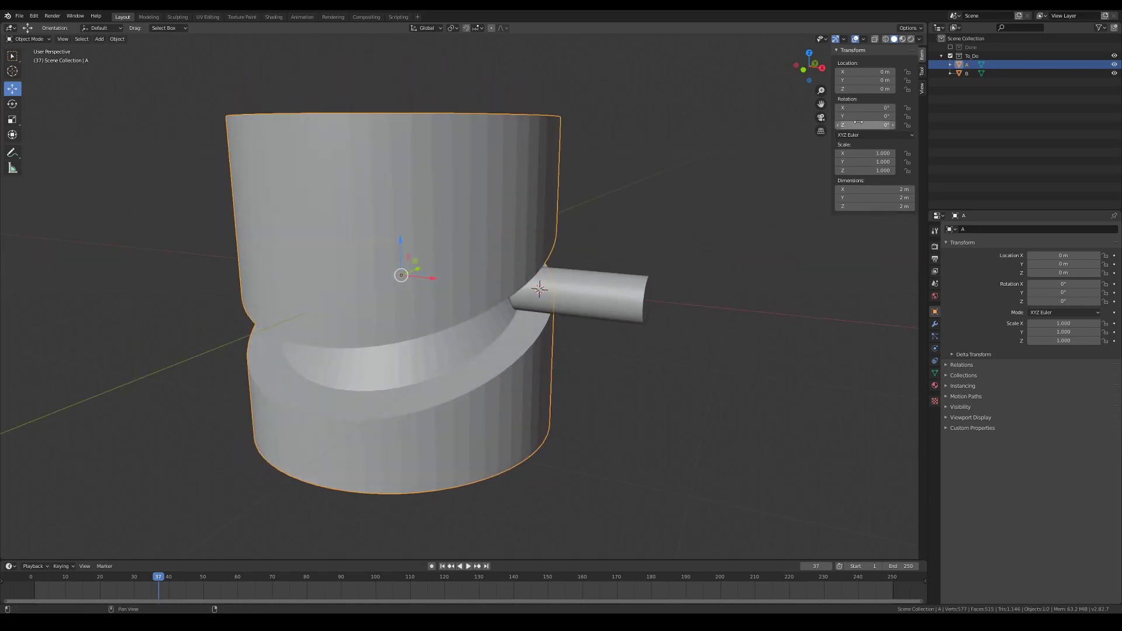
drag(867, 90, 841, 89)
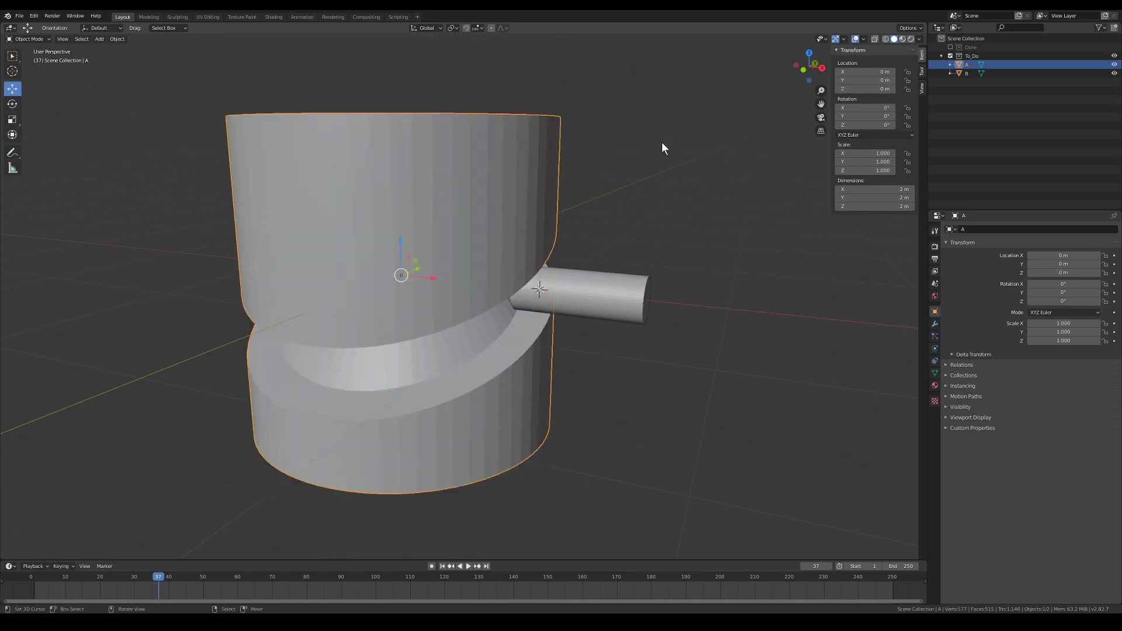
key(alt+a)
mouse_move(491, 275)
middle_down()
mouse_move(473, 288)
mouse_move(504, 261)
middle_up()
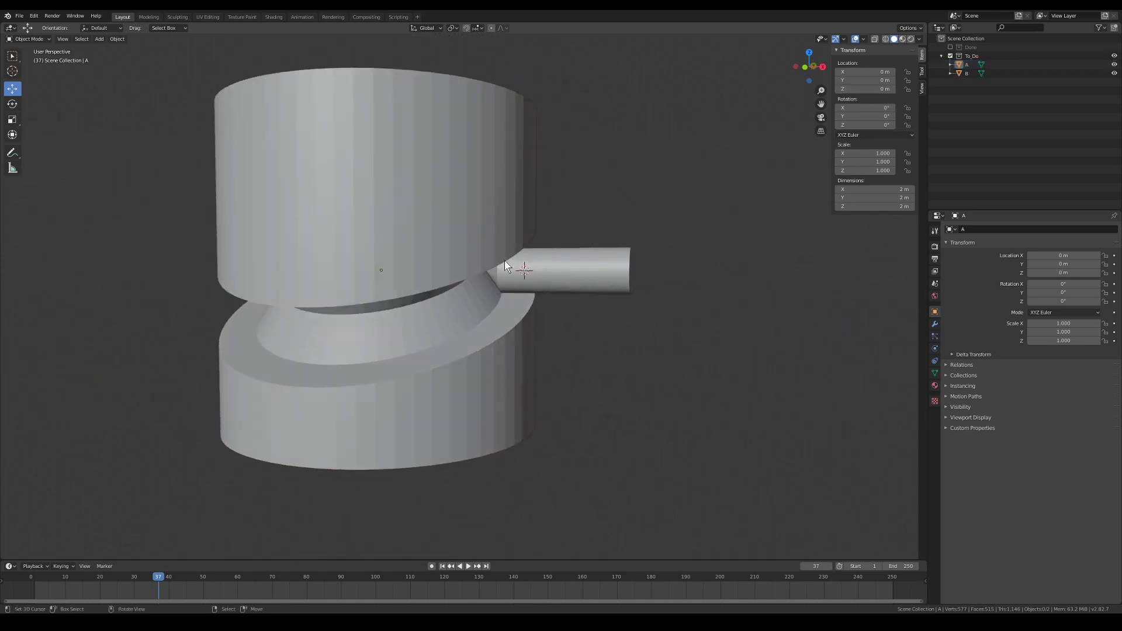
Copy cylinder A's Rotation Z as a new driver and paste it onto its Location Z.
right_click(857, 125)
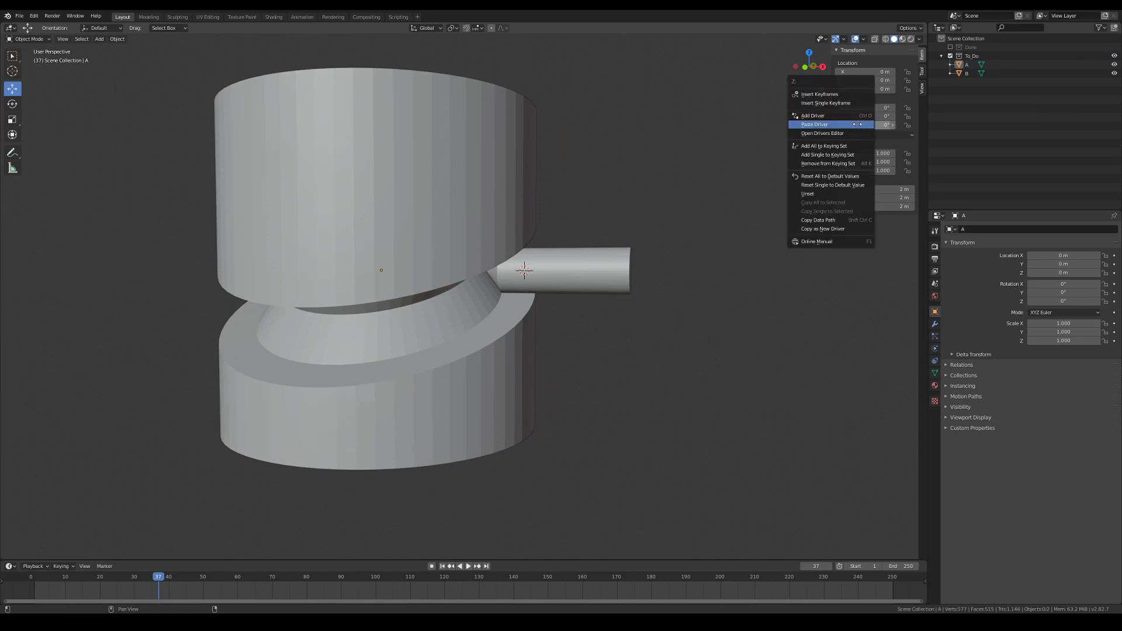
click(838, 228)
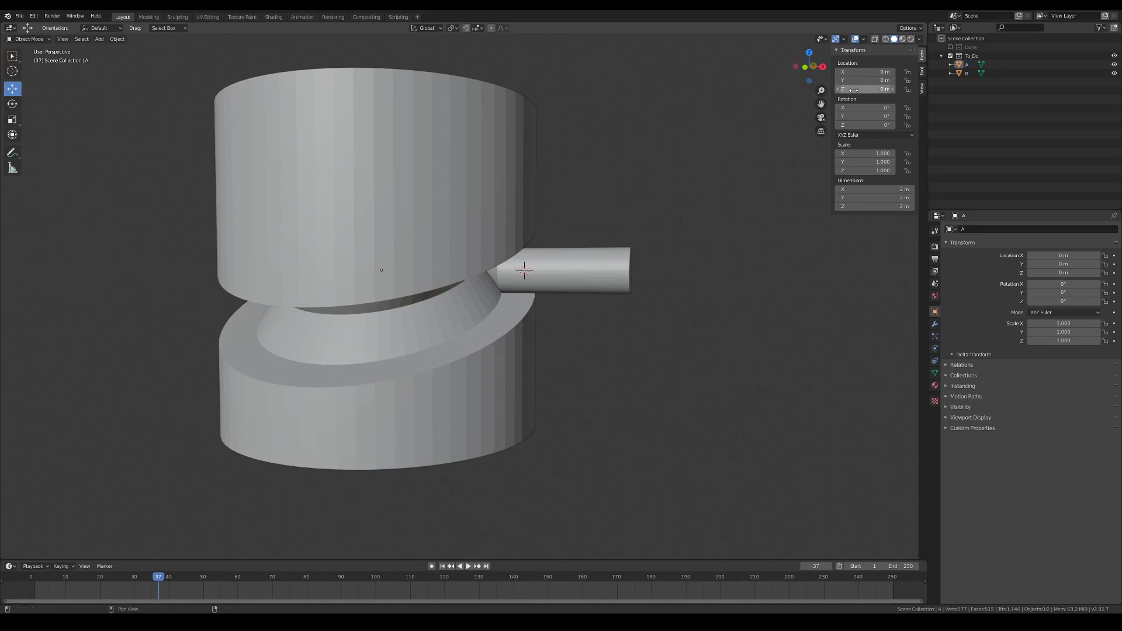
right_click(871, 92)
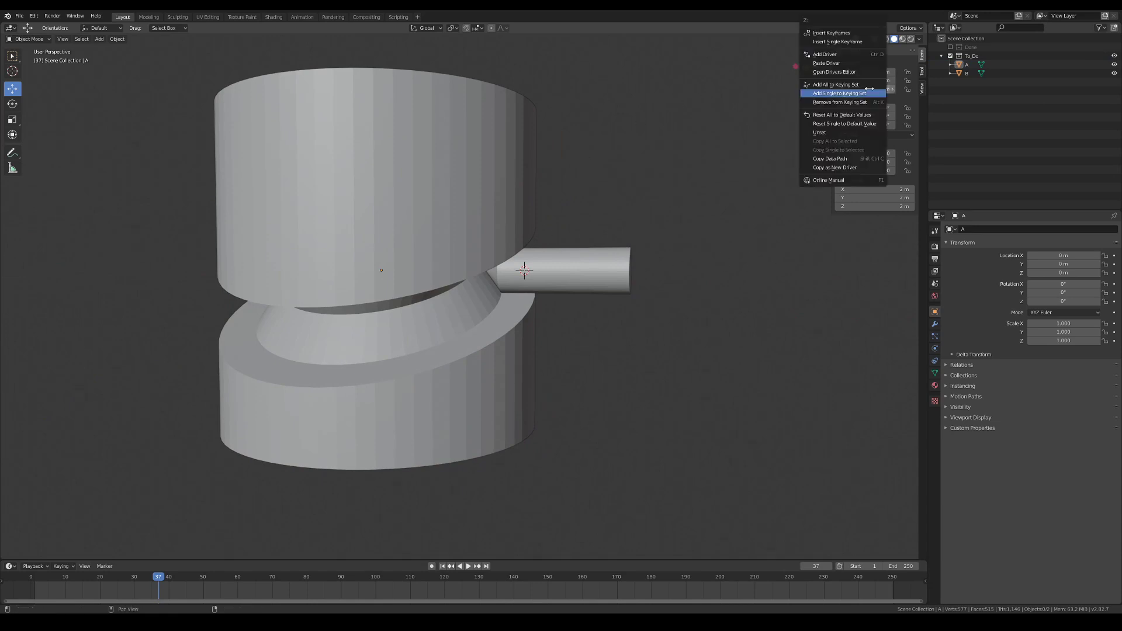
click(849, 64)
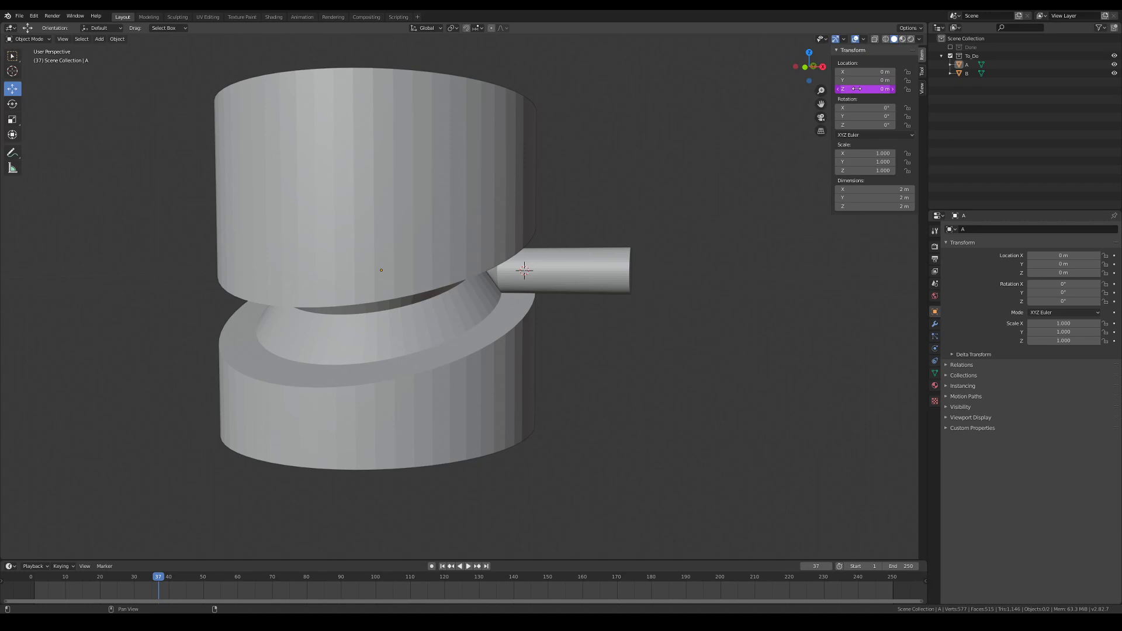
shift+middle_drag(749, 135, 756, 140)
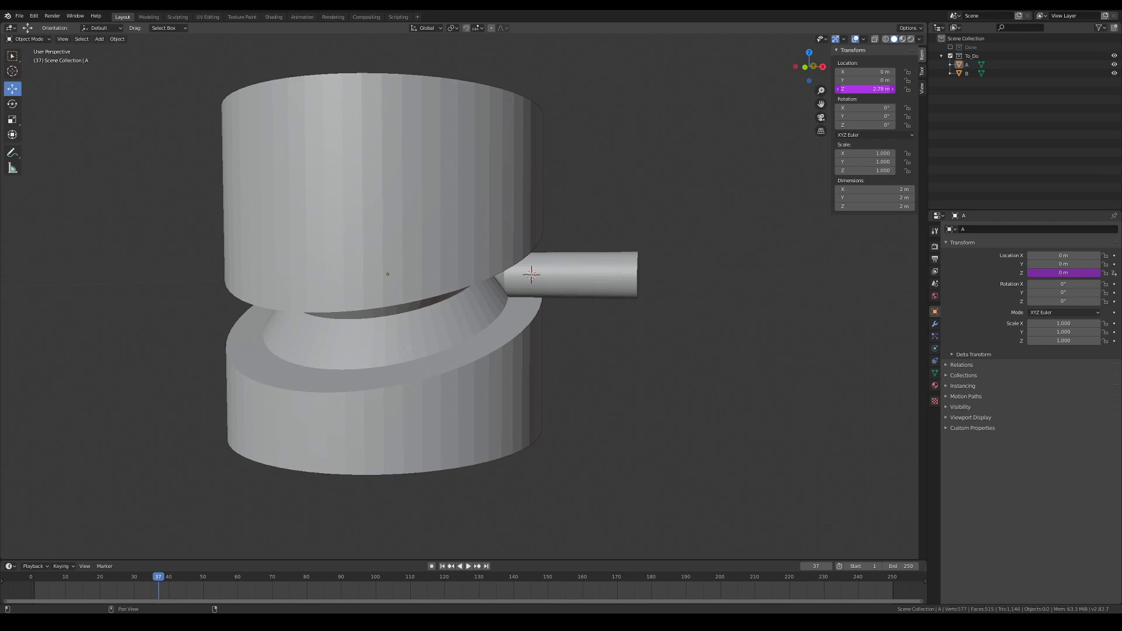
drag(865, 89, 865, 89)
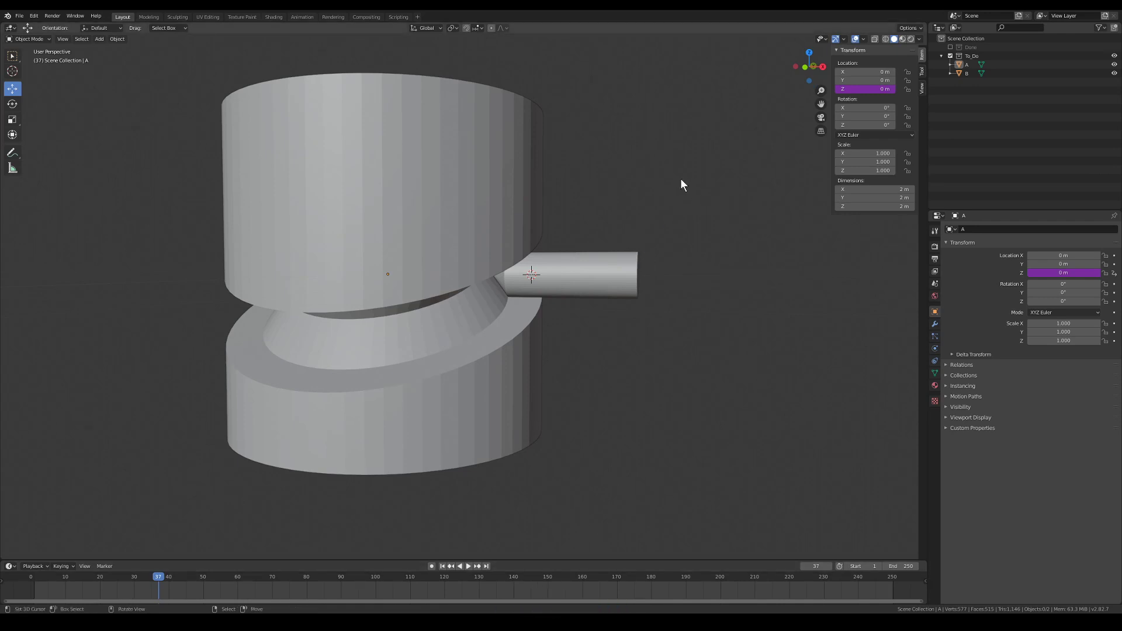
middle_drag(682, 185, 466, 265)
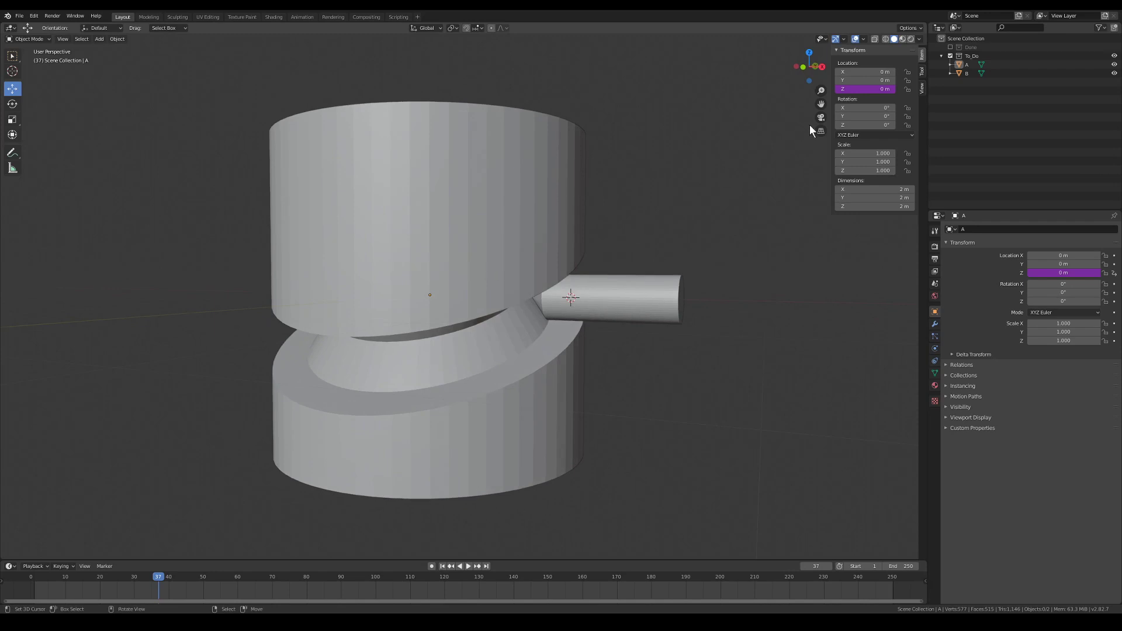
click(864, 89)
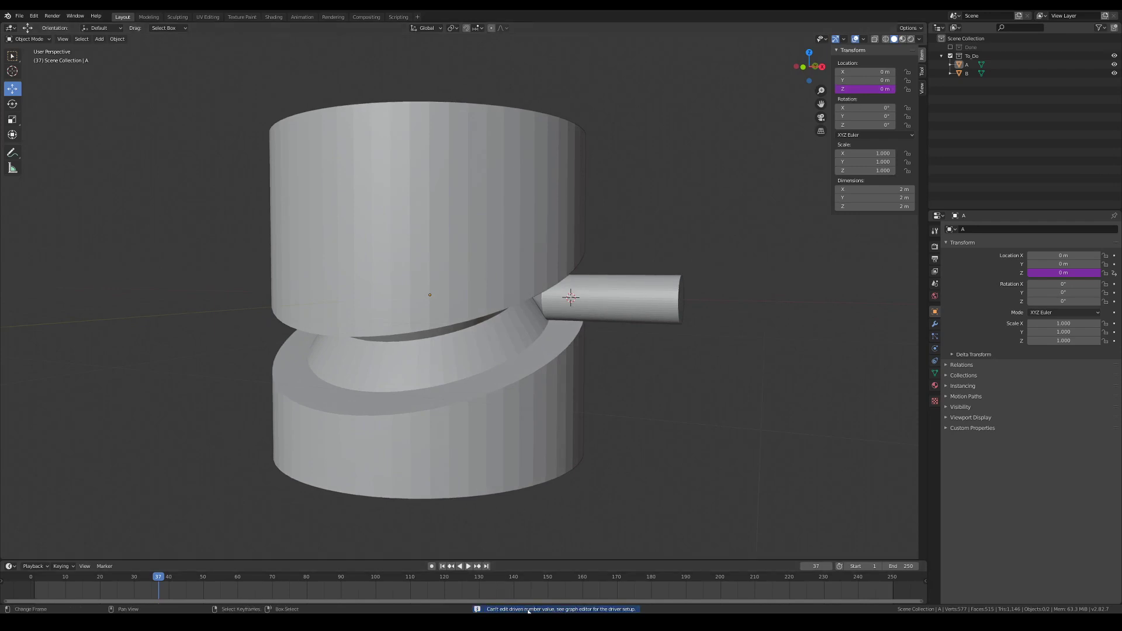
middle_drag(538, 266, 625, 205)
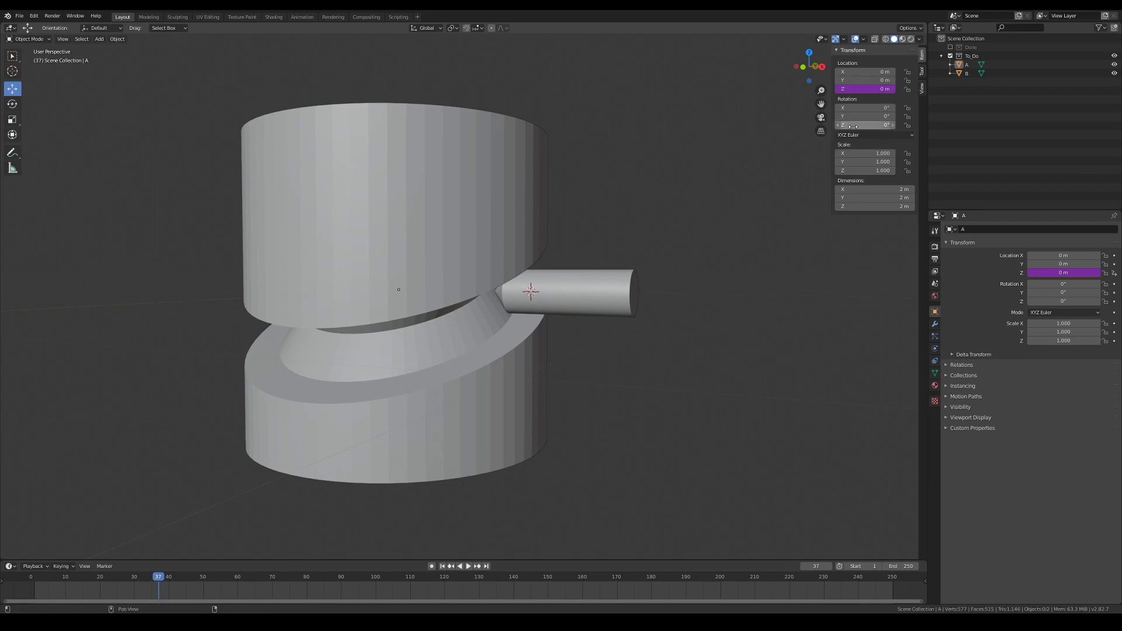
Twist part A about Z to test the driver, cancelling back to 0° each time.
drag(845, 125, 1121, 122)
scroll(612, 240, down, 10)
key(alt+r)
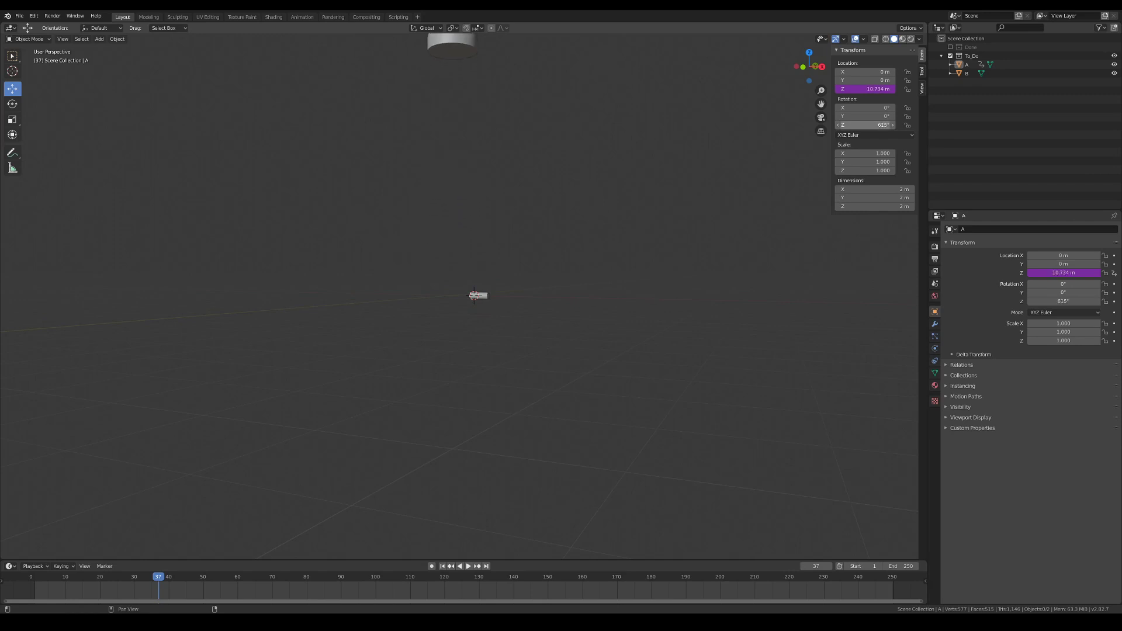
key(Escape)
drag(870, 122, 693, 122)
key(Escape)
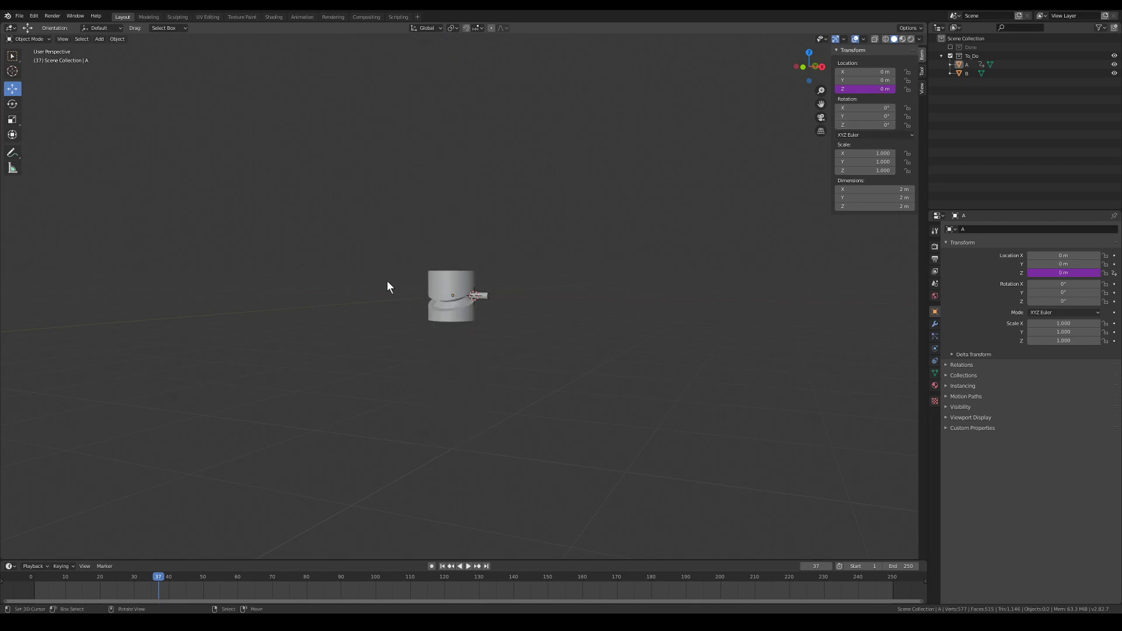
Orbit to a raised perspective and split the 3D view into two side-by-side views.
scroll(387, 281, up, 5)
middle_drag(459, 207, 434, 299)
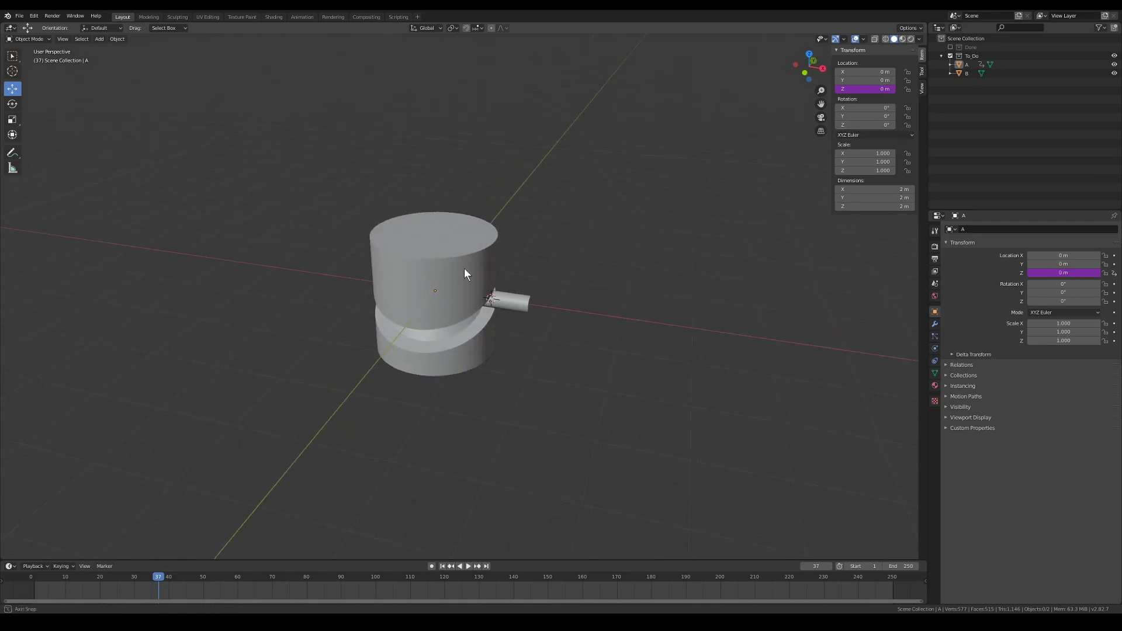
drag(921, 25, 519, 35)
Turn the right area into a Drivers editor showing cylinder A's Z Location driver channel.
click(531, 28)
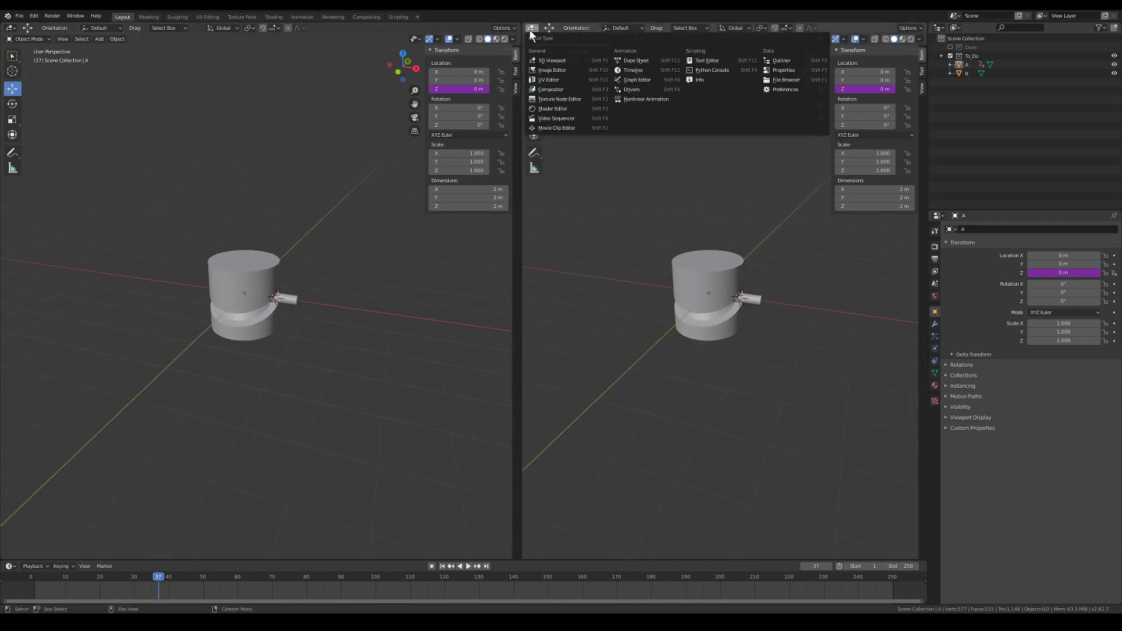
click(643, 90)
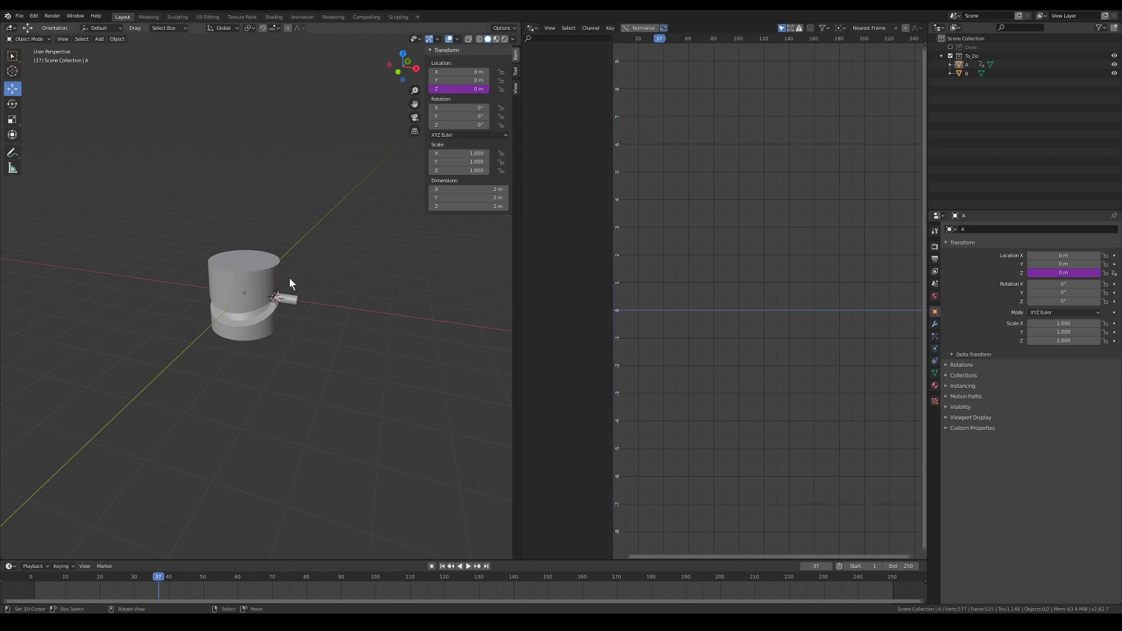
click(256, 258)
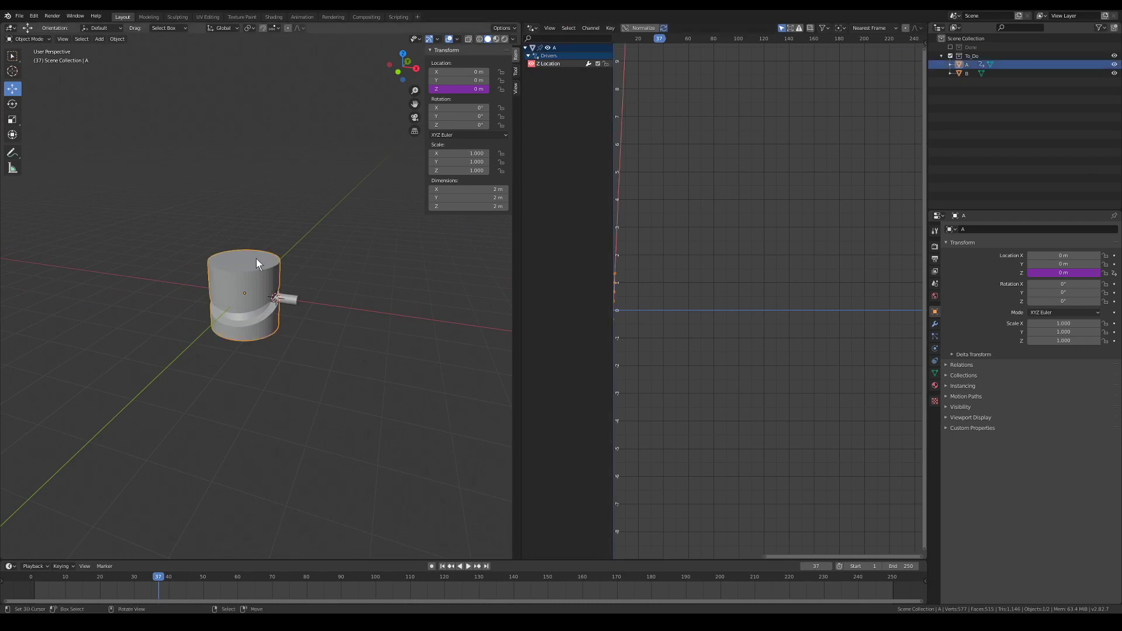
click(550, 63)
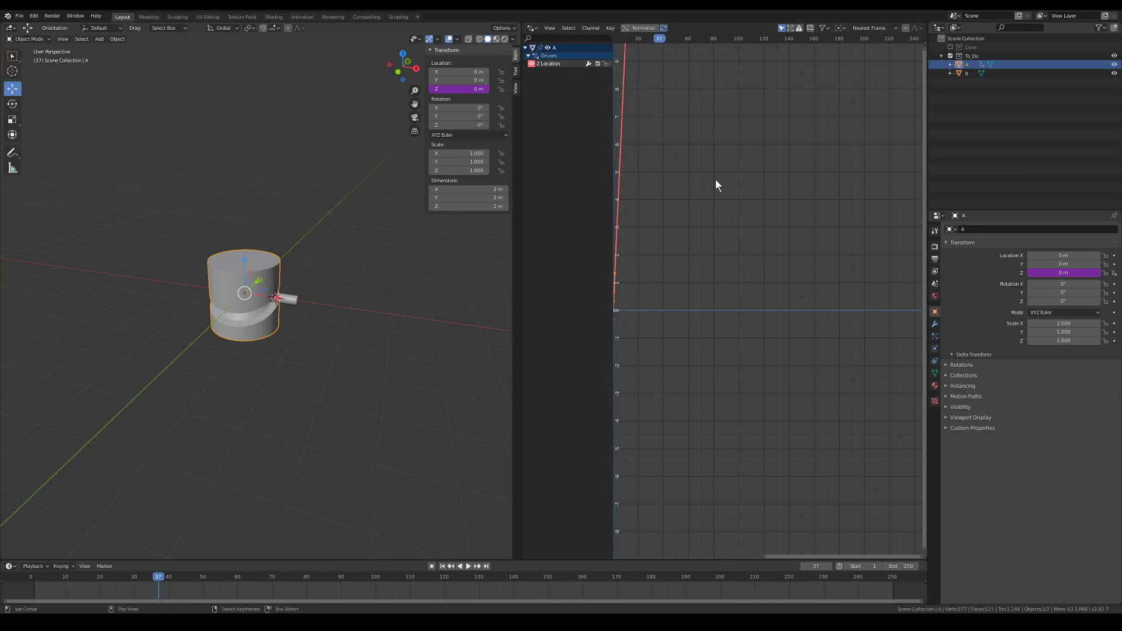
Frame the whole driver curve and open a widened F-Curve properties sidebar.
key(Home)
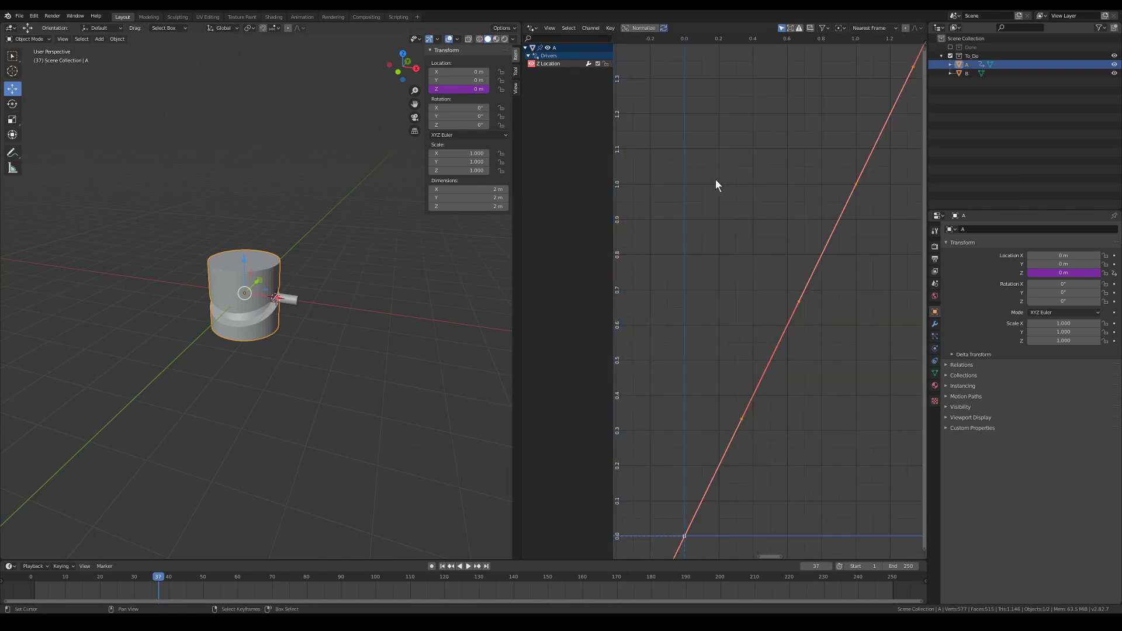
scroll(791, 220, down, 2)
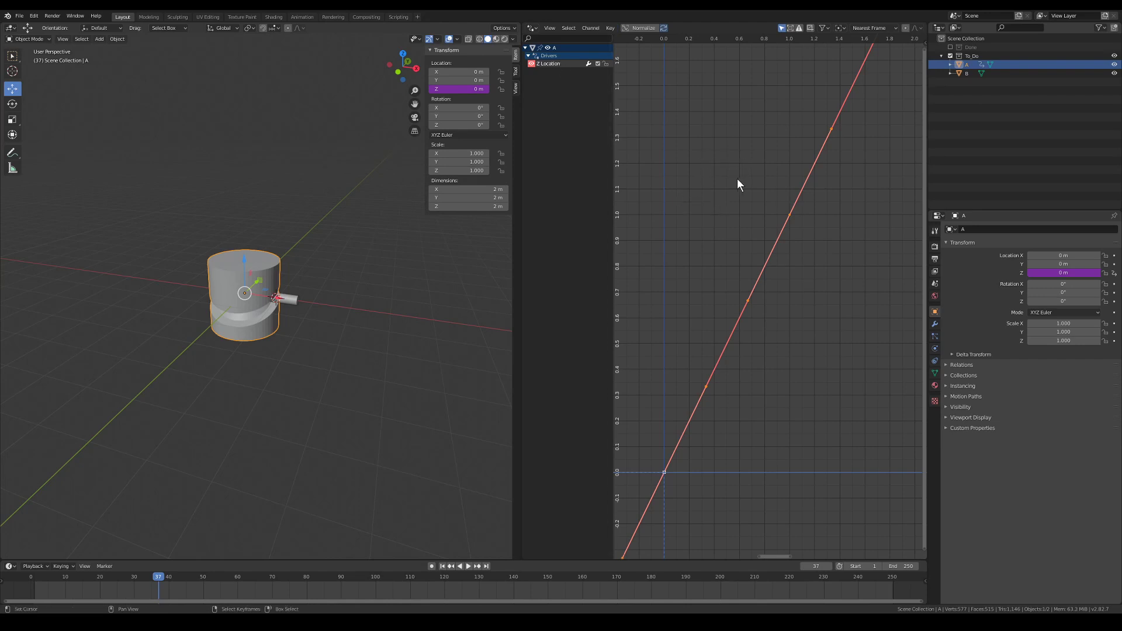
click(924, 42)
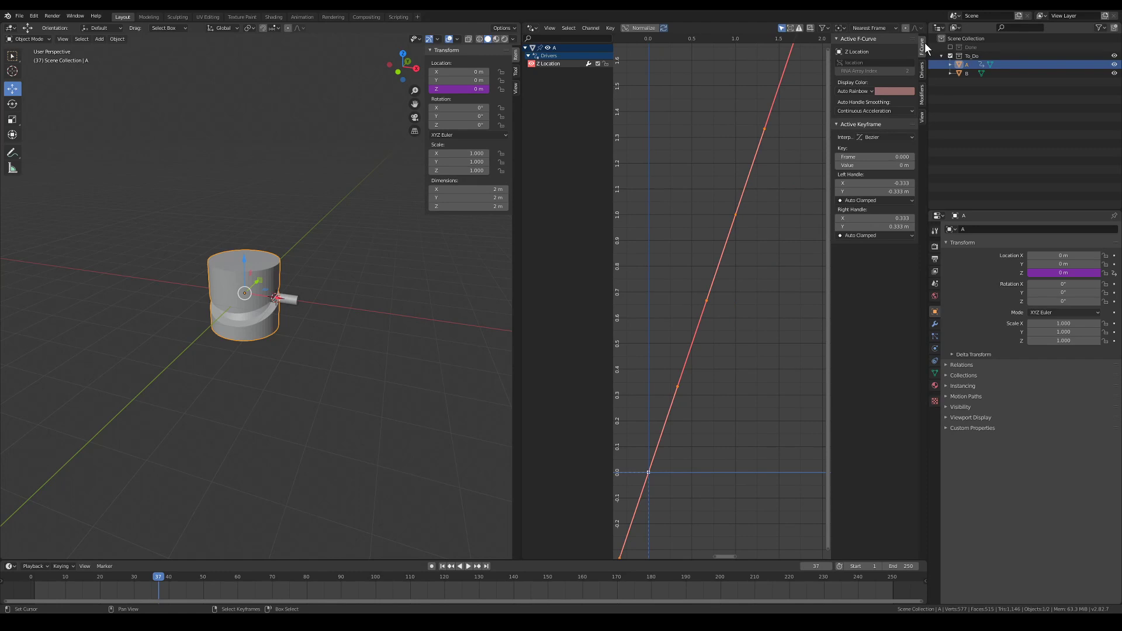
key(t)
drag(832, 54, 809, 63)
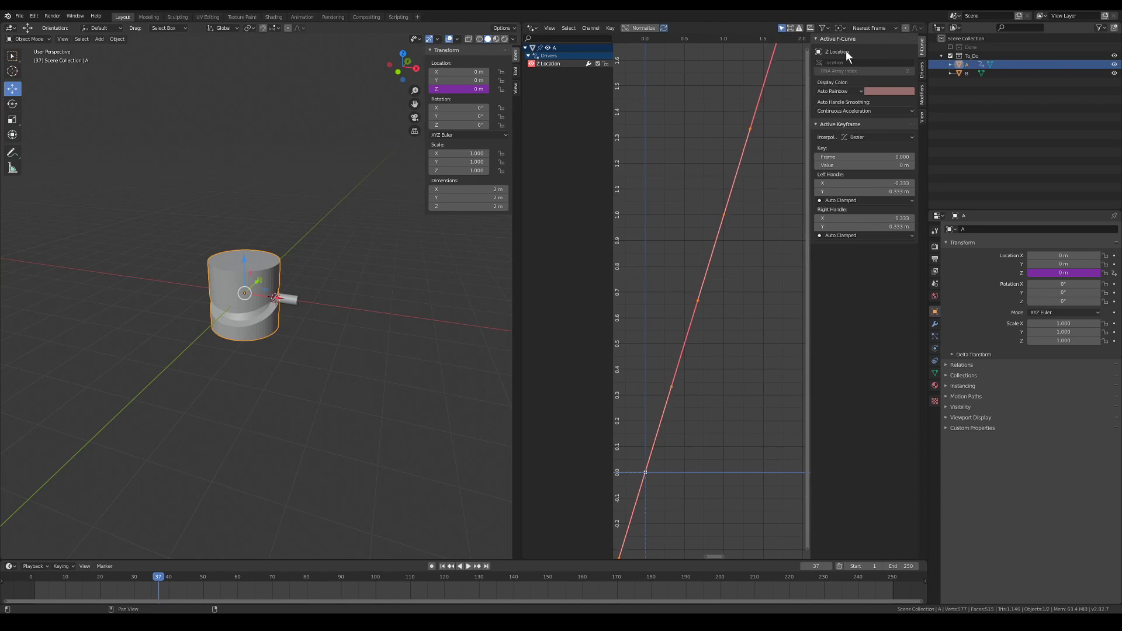
Add a Sine Built-In Function modifier to the Z Location driver curve and zoom the graph out.
click(922, 93)
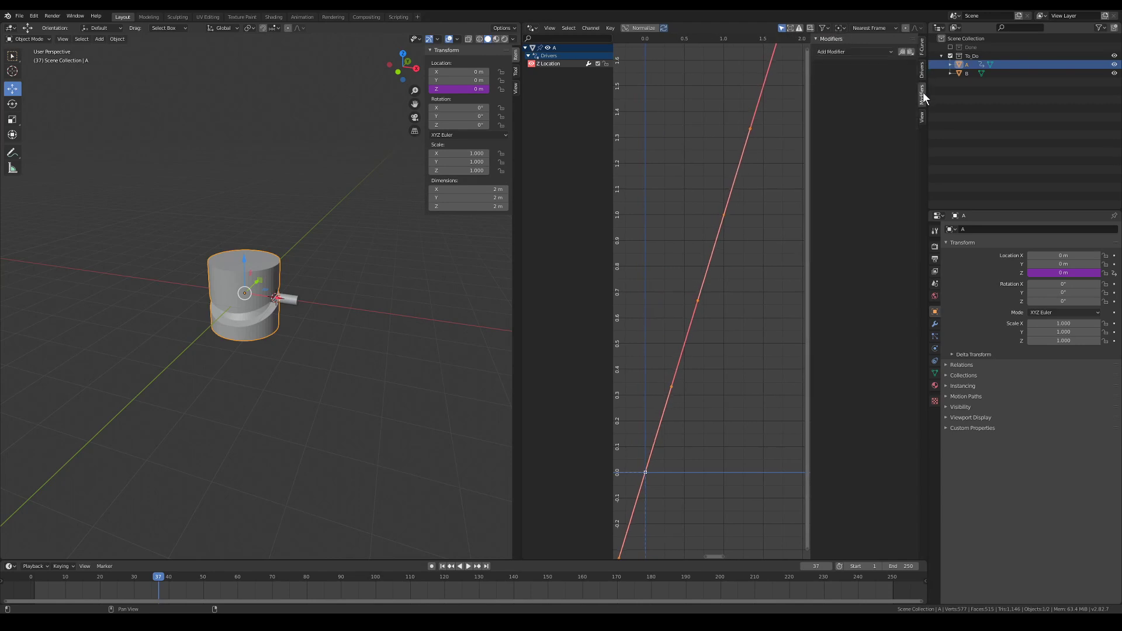
click(842, 51)
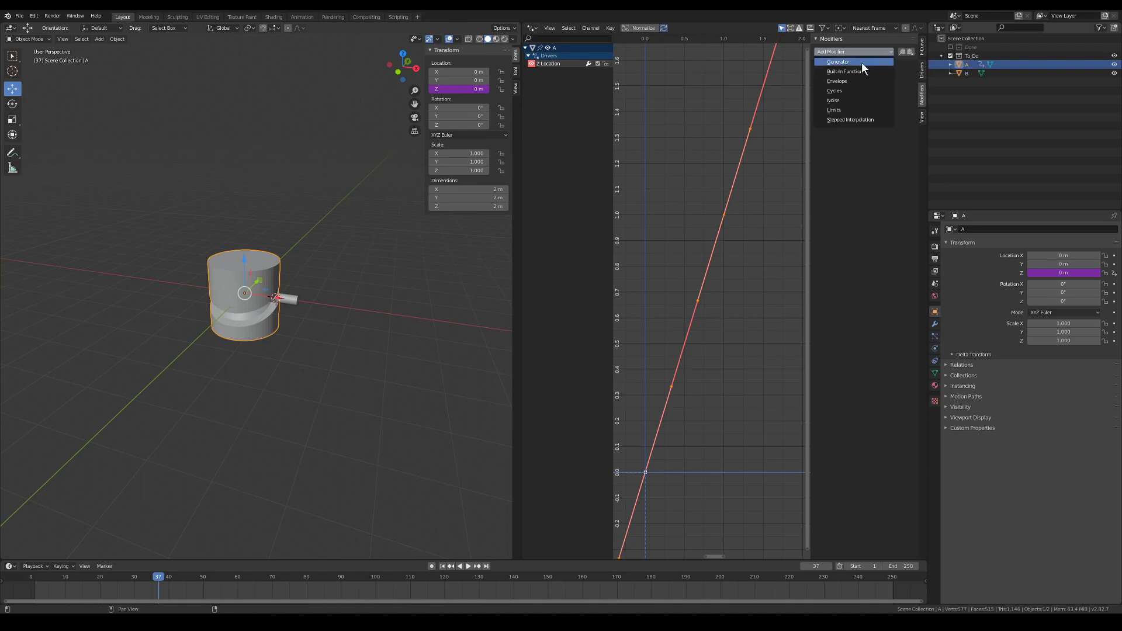
click(862, 71)
scroll(701, 171, down, 2)
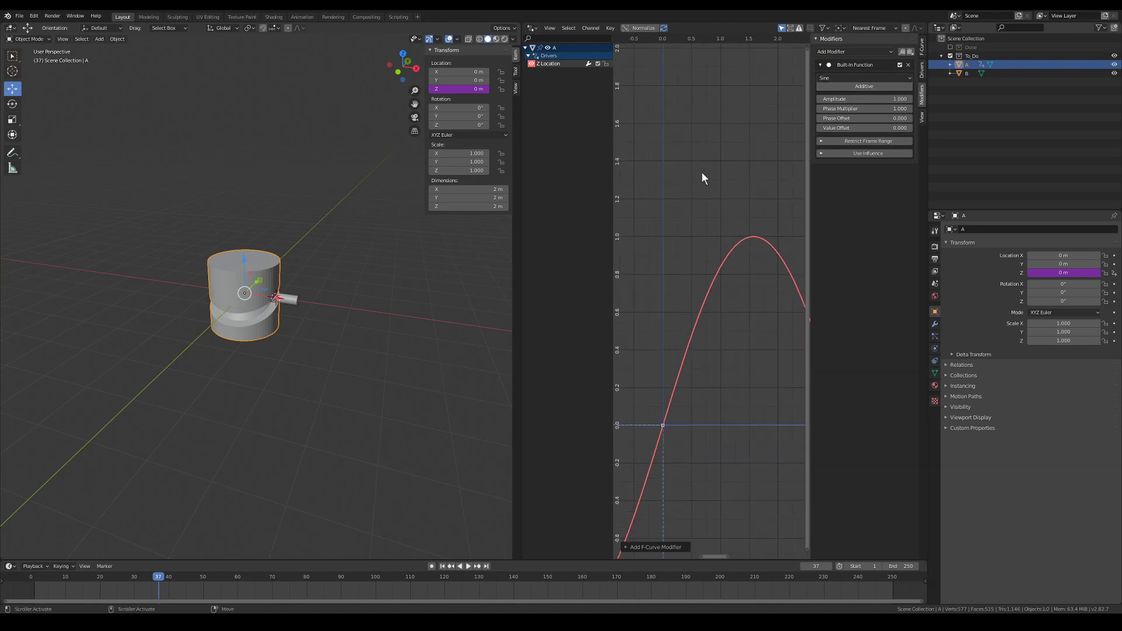
scroll(718, 193, down, 8)
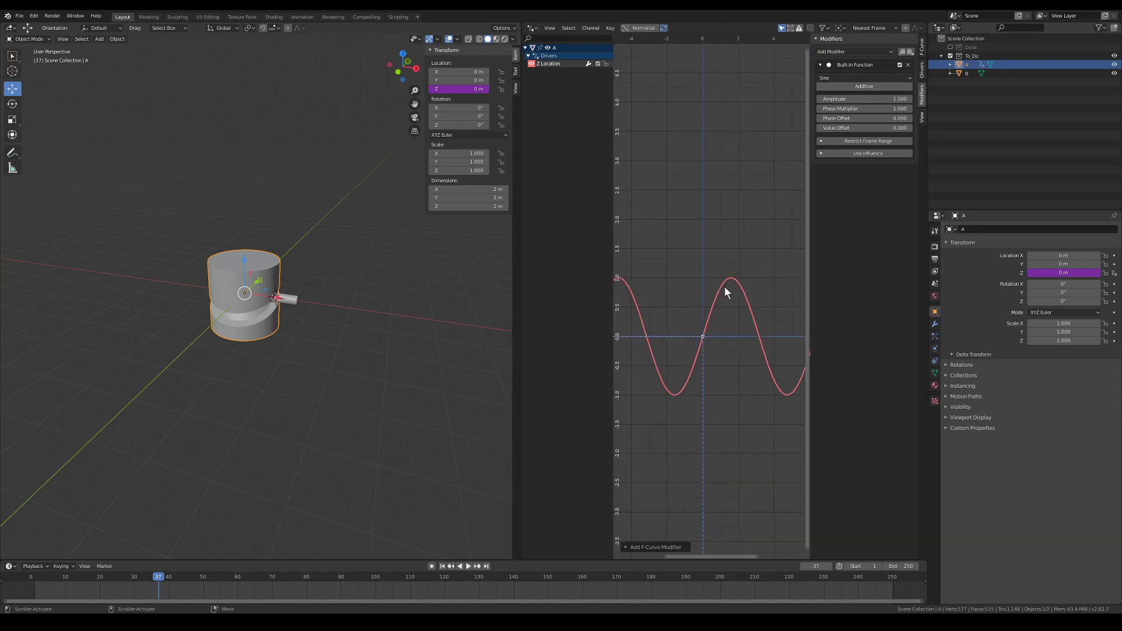
scroll(724, 287, up, 1)
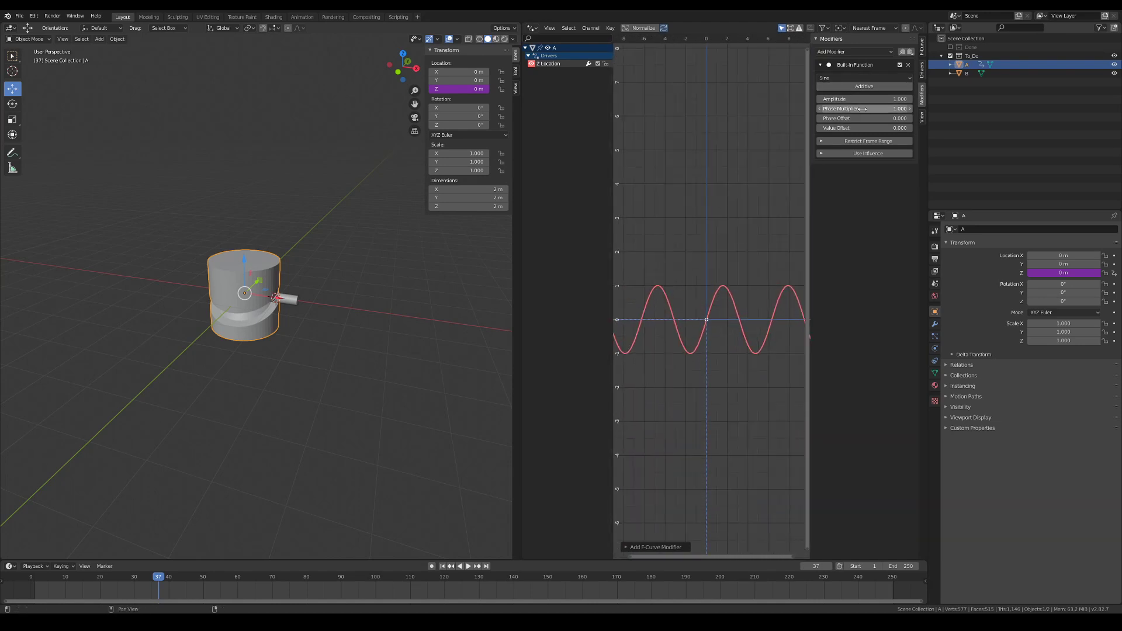
Move in close on cylinder A and rotate it to about 98°, then 20.5°, watching its height change.
middle_drag(461, 320, 201, 341)
scroll(200, 341, up, 4)
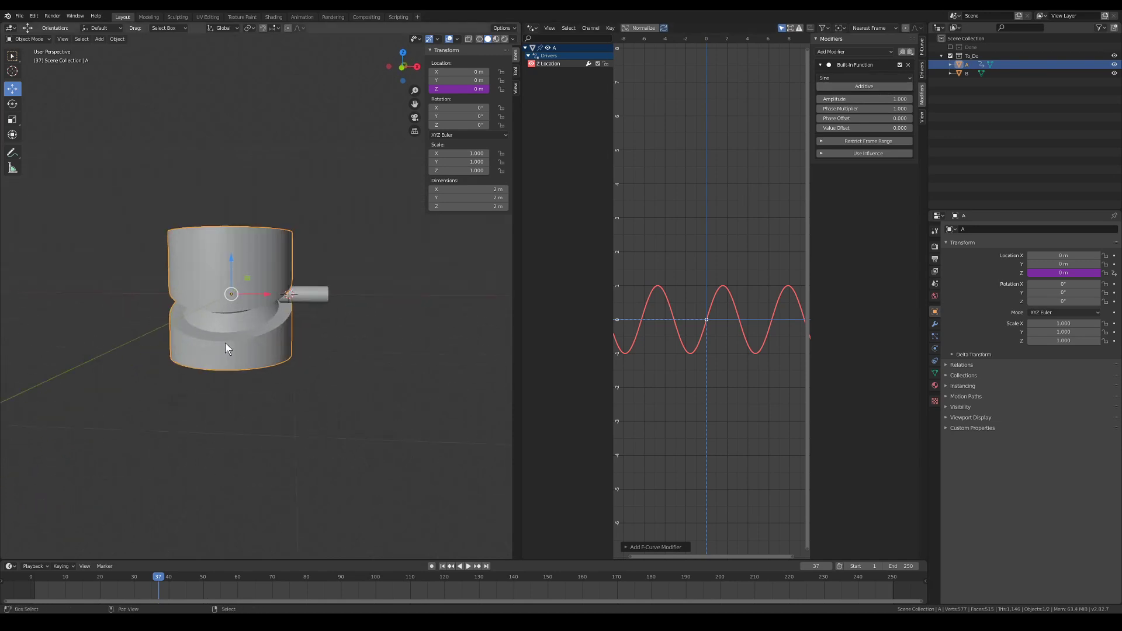
middle_drag(289, 330, 343, 329)
scroll(258, 315, up, 3)
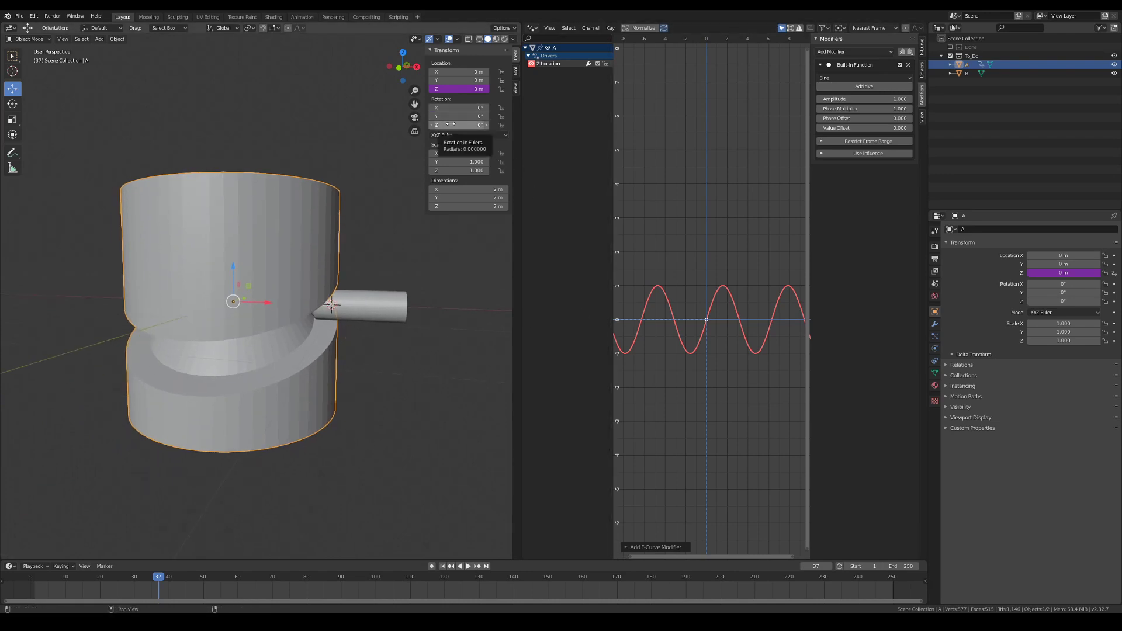
mouse_move(450, 124)
mouse_down()
mouse_move(586, 124)
mouse_move(464, 127)
mouse_up()
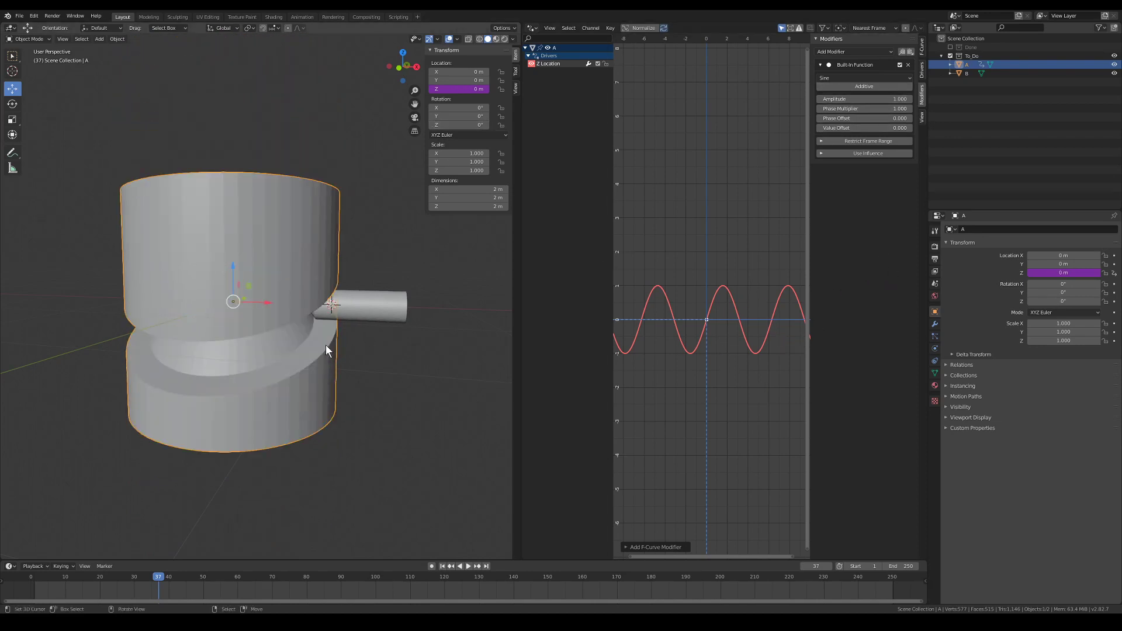
middle_drag(332, 349, 272, 334)
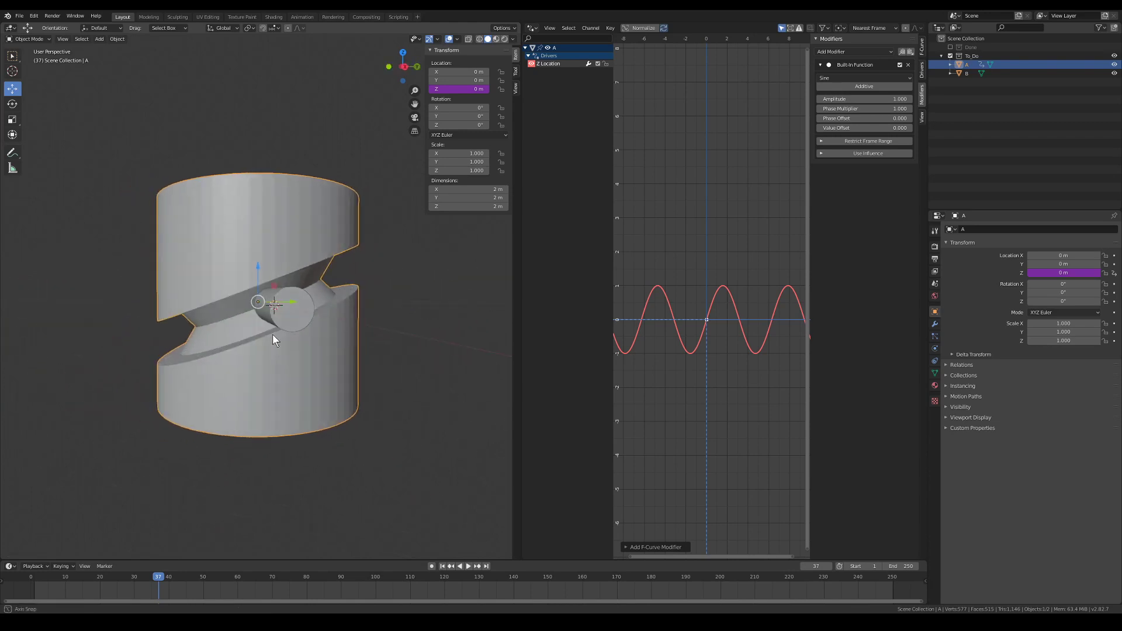
drag(467, 125, 367, 122)
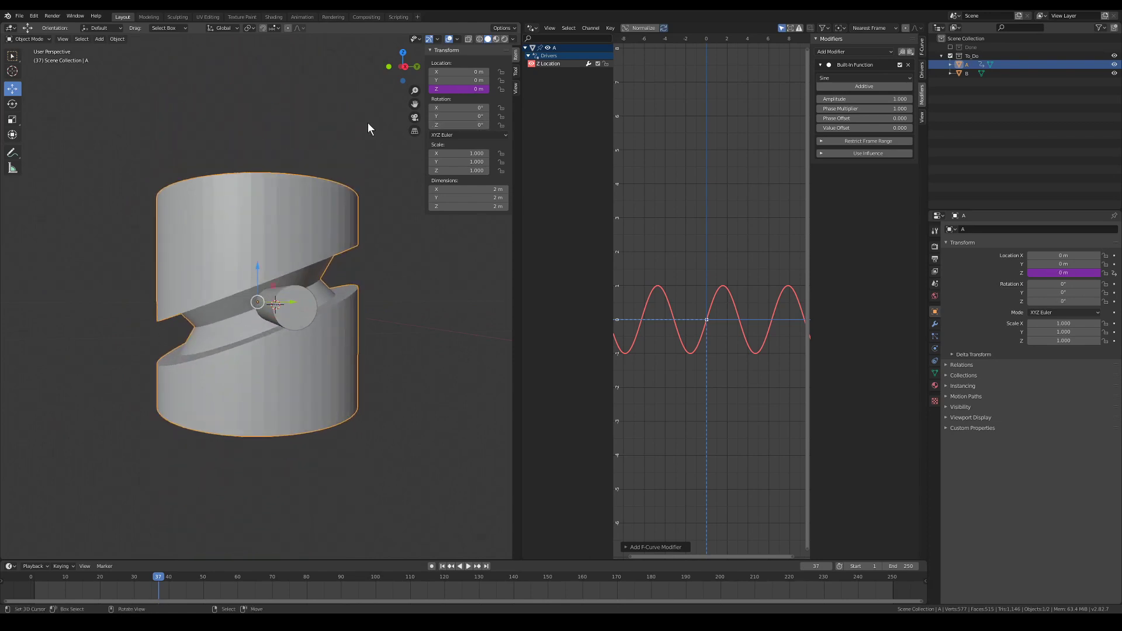
Switch to an orthographic front view of the grooved cylinder, panned slightly right.
mouse_move(213, 220)
middle_down()
mouse_move(247, 258)
mouse_move(222, 233)
middle_up()
key(KP_5)
key(KP_3)
scroll(243, 283, up, 2)
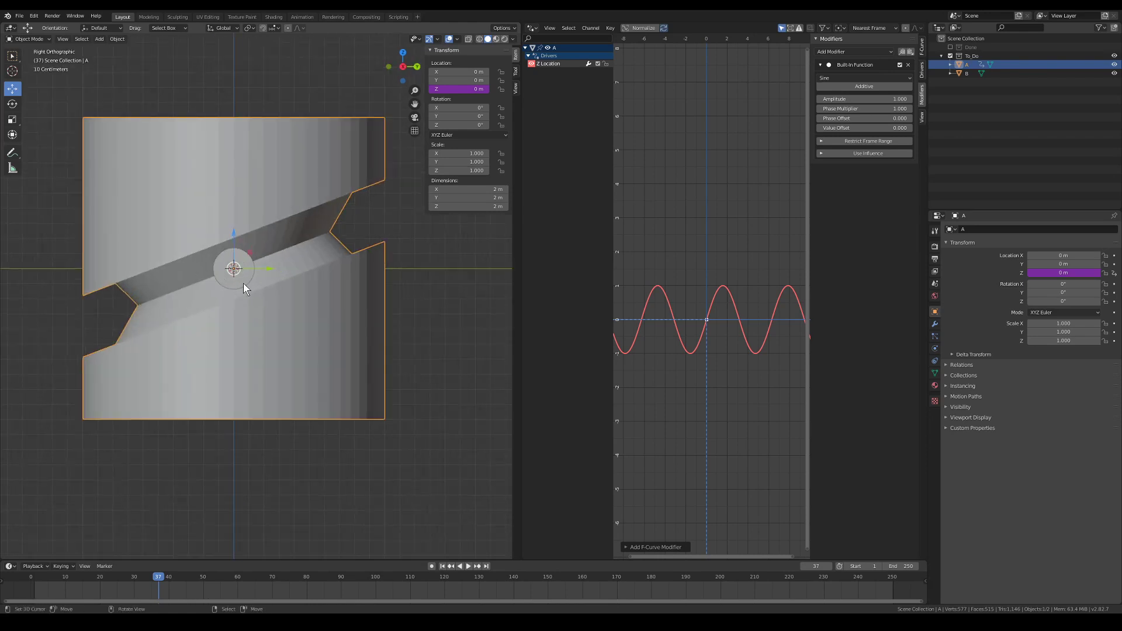
key(KP_1)
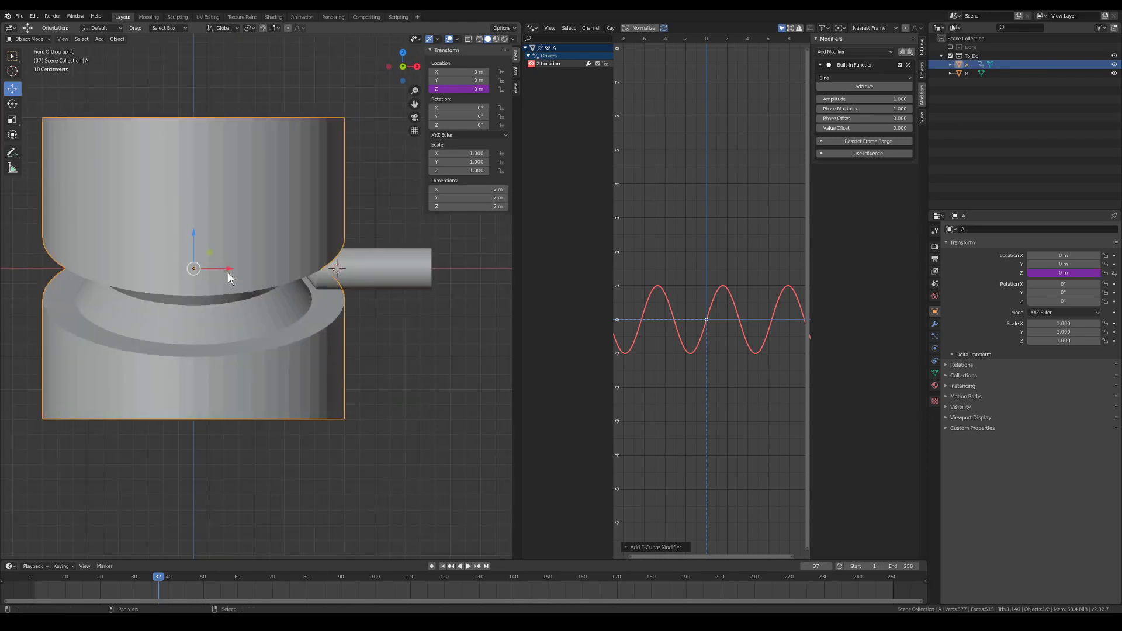
shift+middle_drag(221, 269, 238, 270)
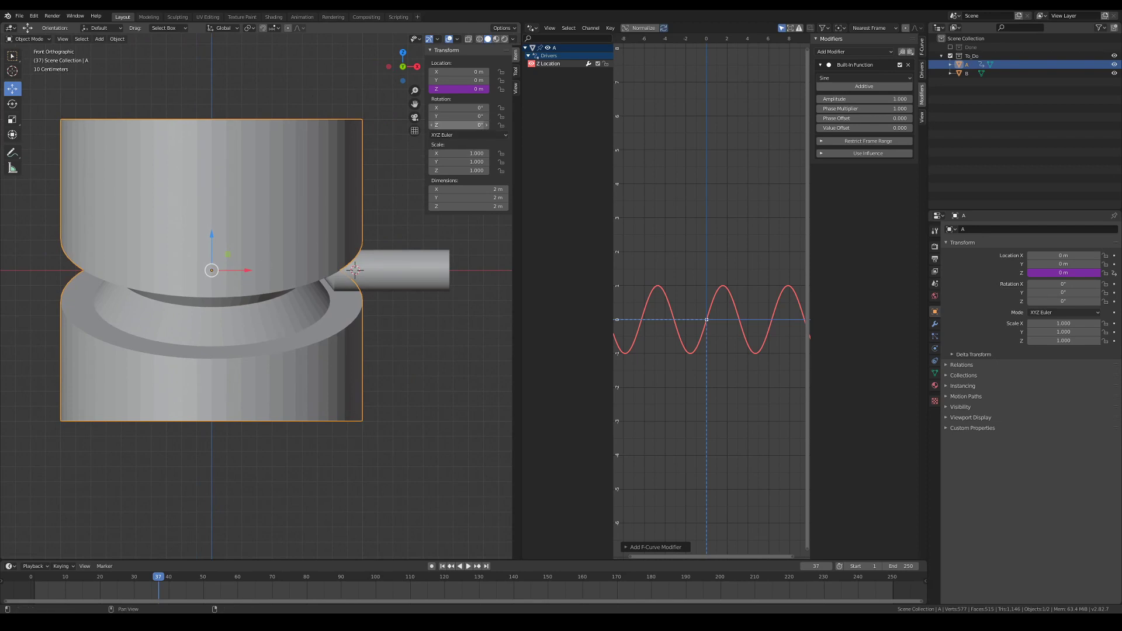
Set Rotation Z to 90° and 270° to see A rise and fall 1 m, then reset to 0°.
mouse_move(462, 125)
mouse_down()
mouse_move(485, 125)
mouse_move(374, 125)
mouse_move(471, 125)
mouse_move(450, 125)
mouse_up()
key(BackSpace)
key(Return)
mouse_move(451, 125)
mouse_down()
mouse_move(471, 128)
mouse_move(449, 127)
mouse_up()
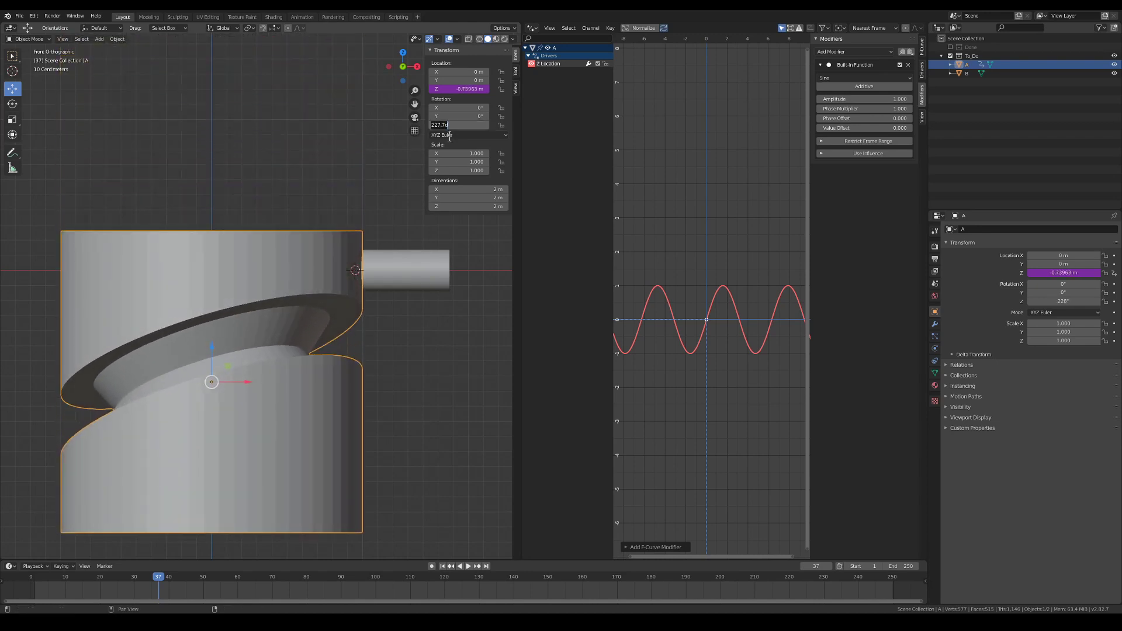
text(270)
key(Return)
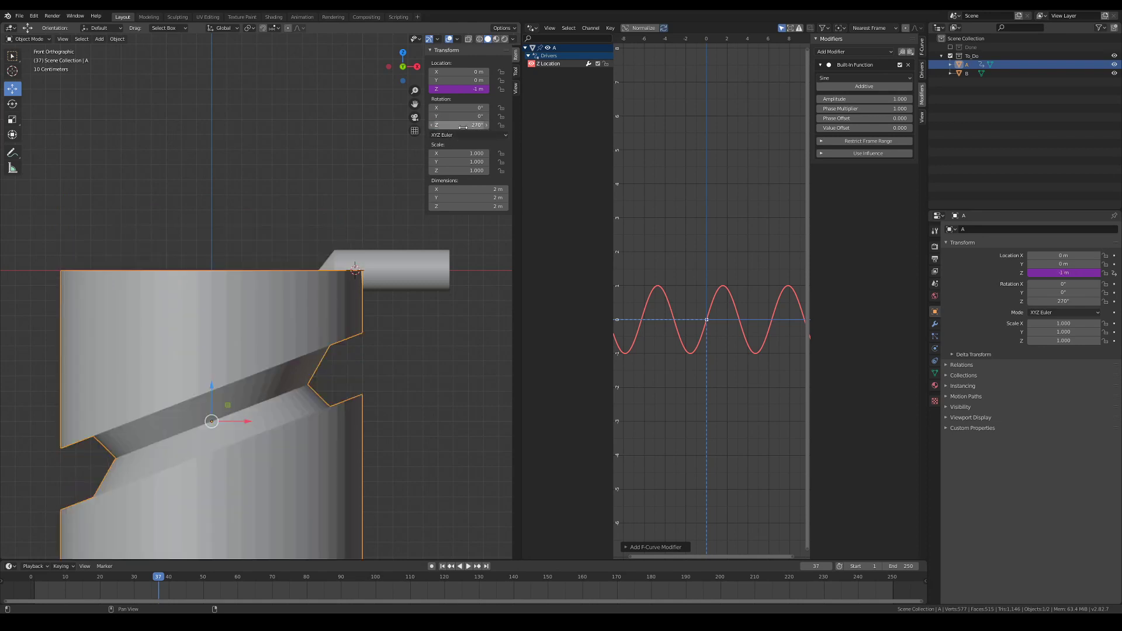
mouse_move(468, 125)
mouse_down()
mouse_move(534, 125)
mouse_move(454, 125)
mouse_move(462, 127)
mouse_up()
key(BackSpace)
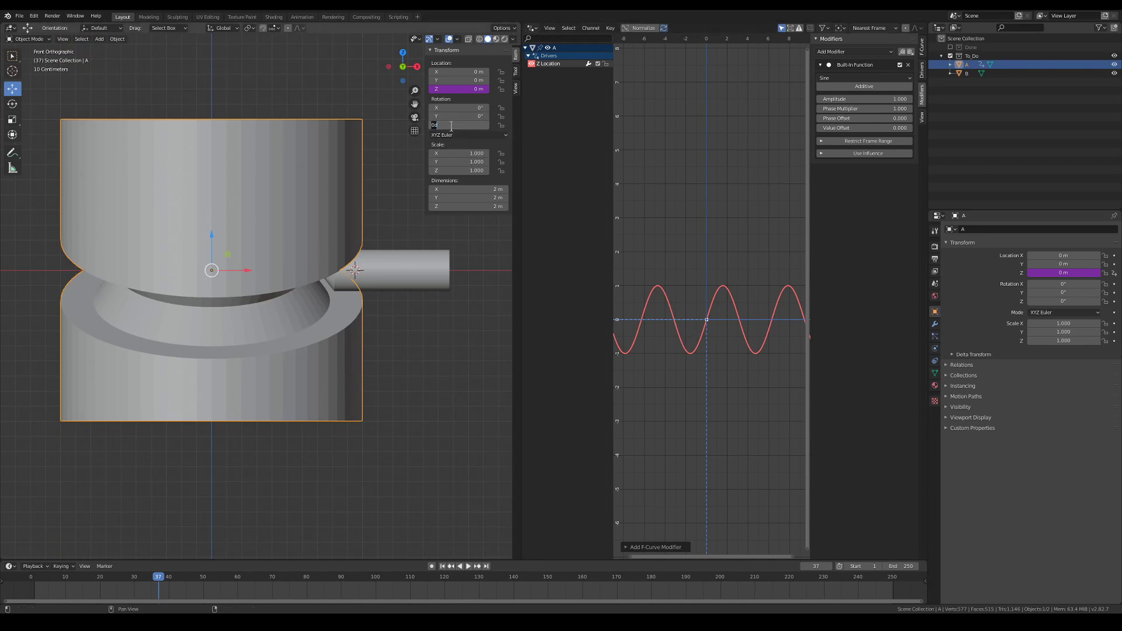
With A at 90°, lower the Sine modifier amplitude to 0.330 so it rises only 0.33 m.
key(Return)
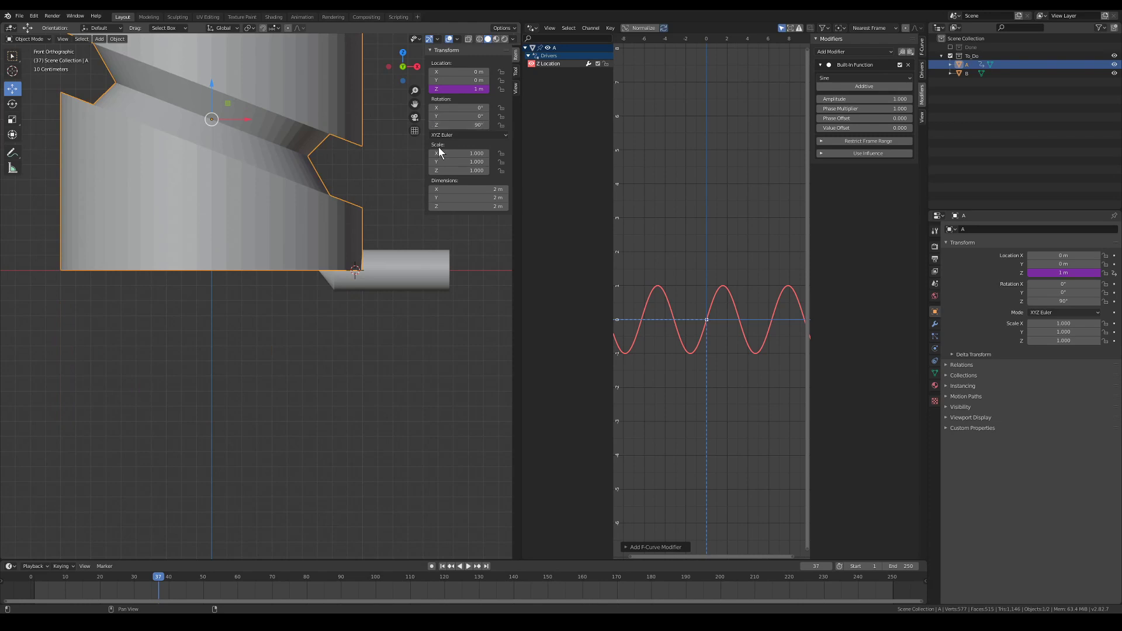
middle_drag(440, 152, 207, 326)
middle_drag(276, 308, 327, 280)
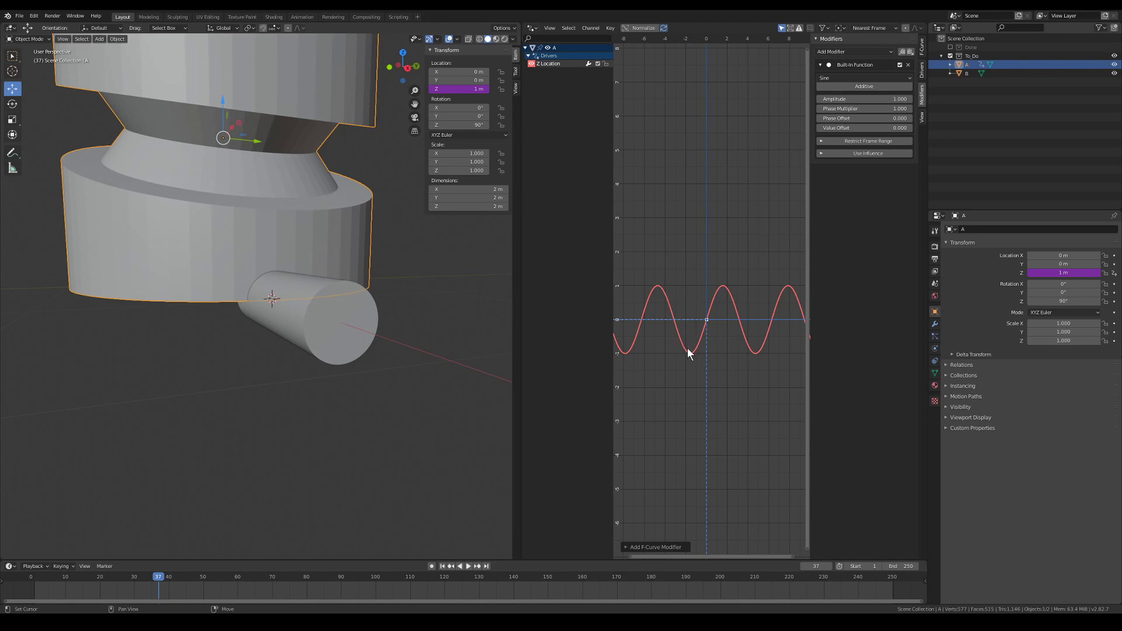
drag(864, 98, 795, 99)
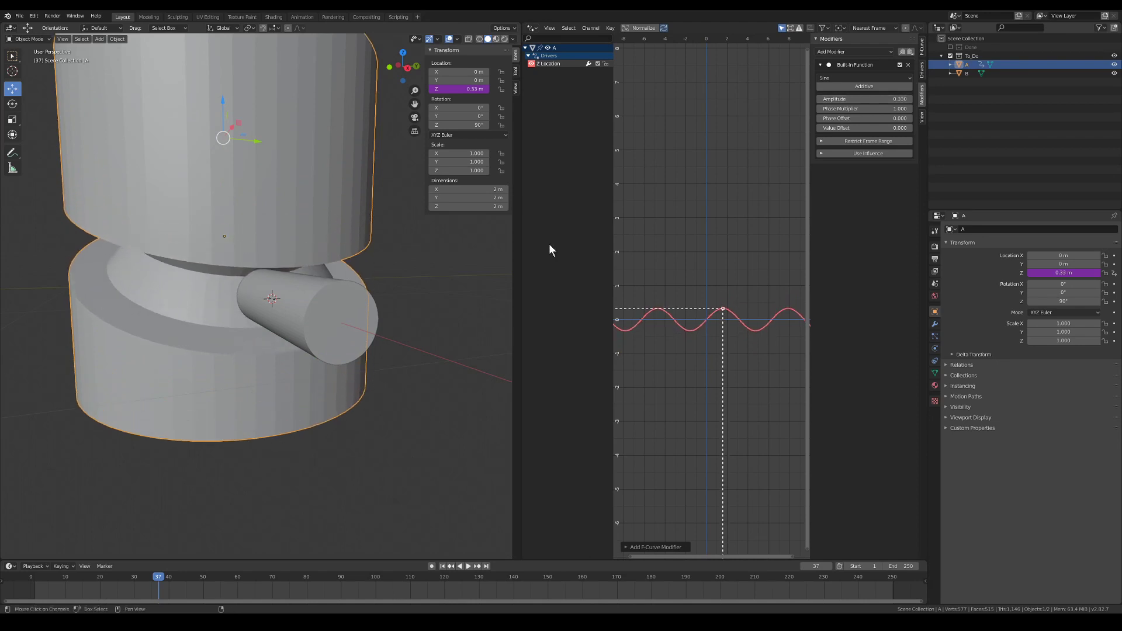
middle_drag(497, 251, 467, 278)
middle_drag(376, 284, 334, 280)
Spin grooved cylinder A to 929° about Z; its driven height follows to −0.15847 m.
click(378, 287)
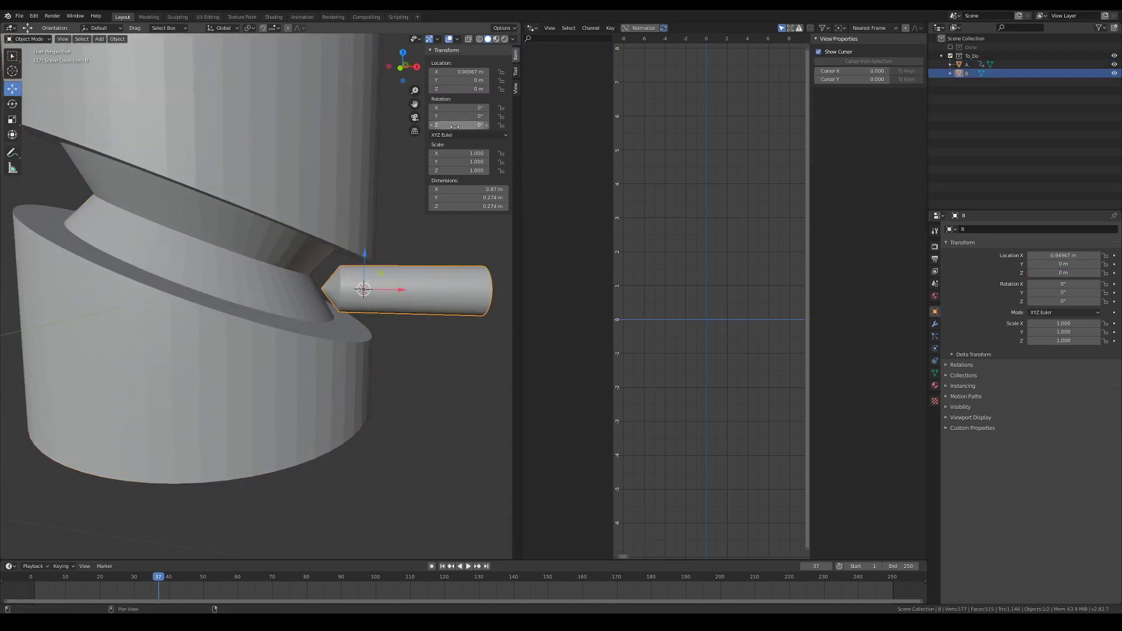
click(197, 176)
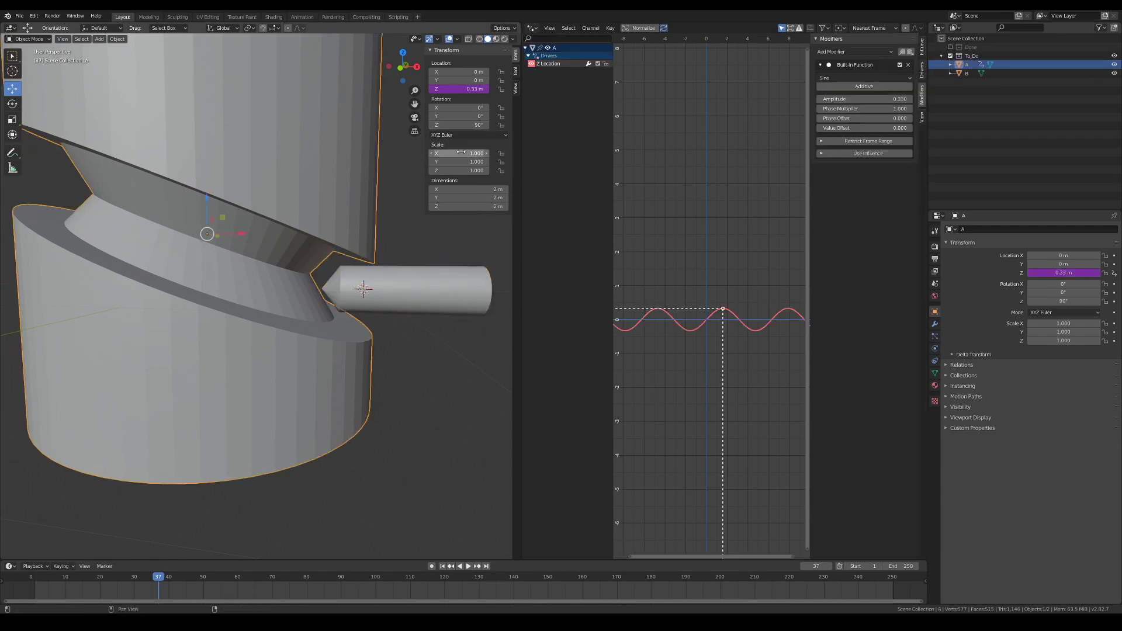
drag(456, 125, 785, 125)
click(358, 240)
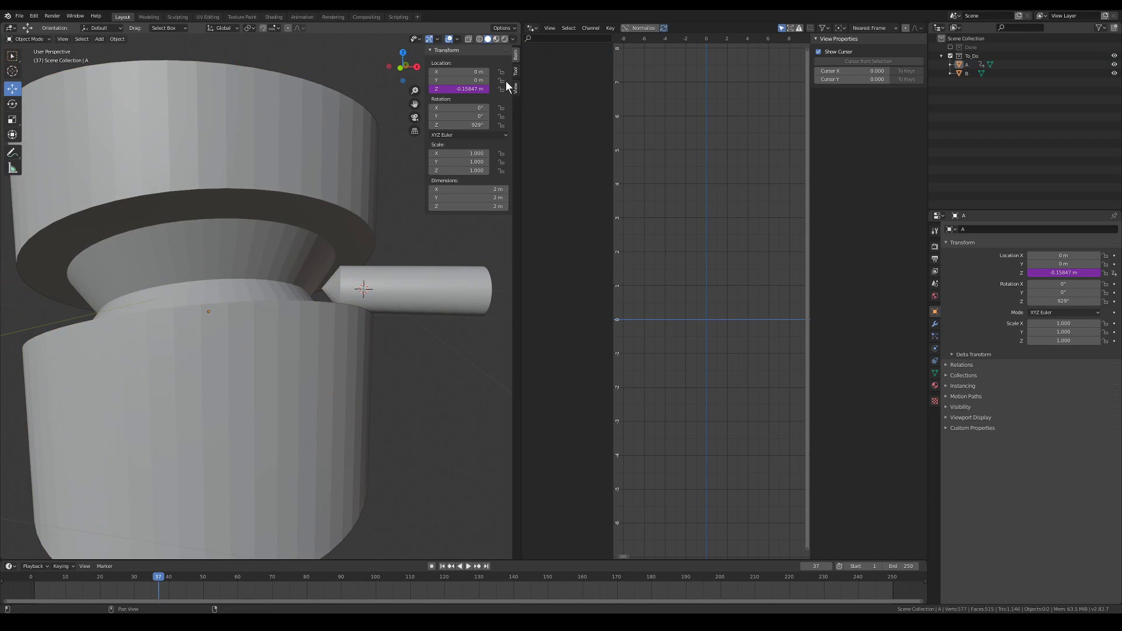
scroll(286, 225, down, 5)
click(266, 258)
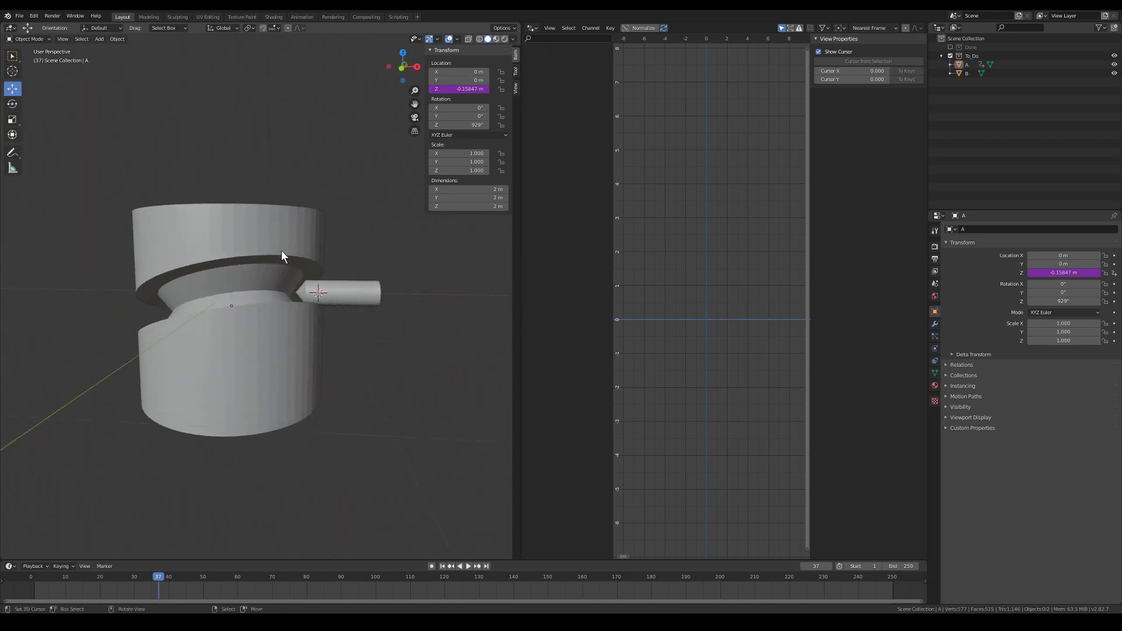
scroll(751, 307, up, 1)
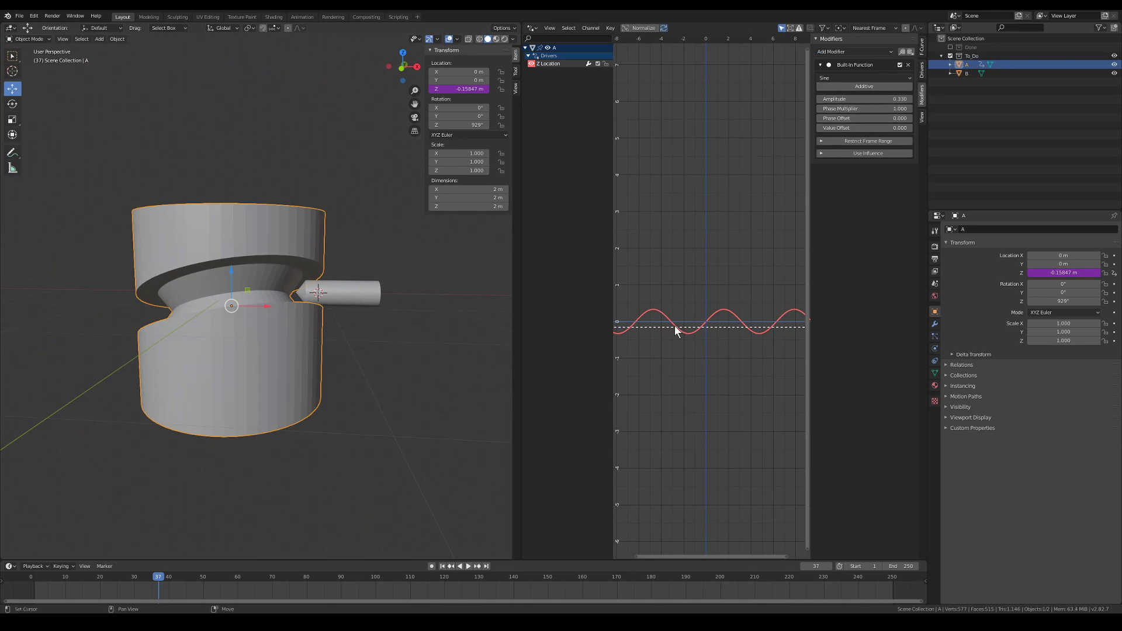
scroll(684, 345, up, 2)
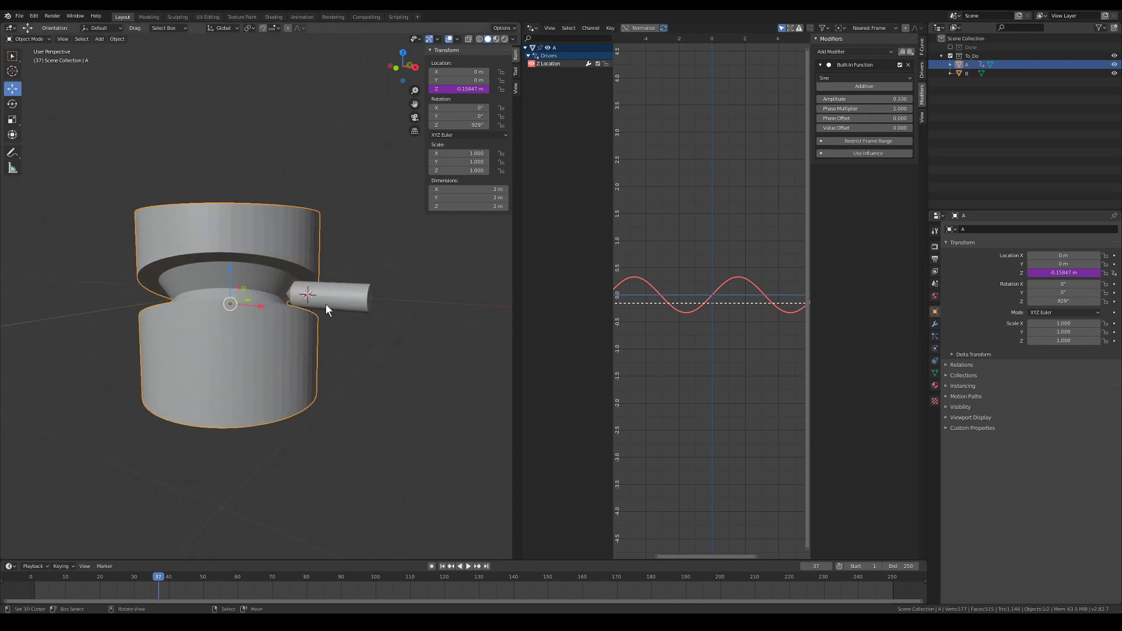
Set cylinder A's Z rotation back to 0° so its height returns to 0 m.
key(a)
key(KP_1)
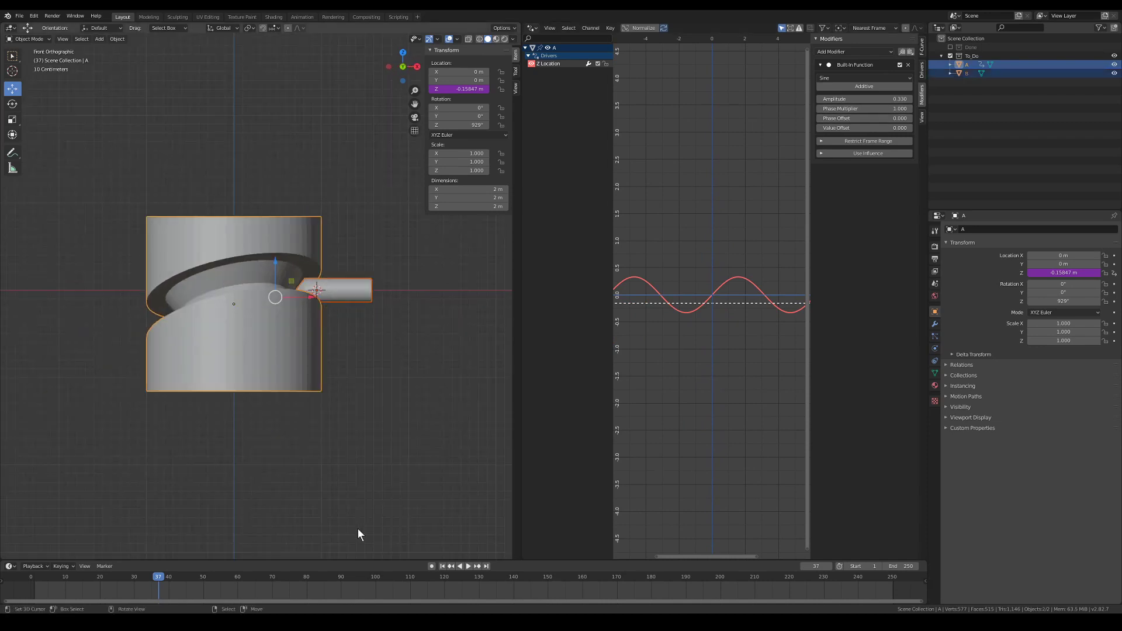
click(445, 125)
text(0)
key(Return)
key(alt+a)
Orbit around cylinder A, then switch to Front Orthographic view.
middle_drag(429, 345, 366, 346)
scroll(209, 328, up, 3)
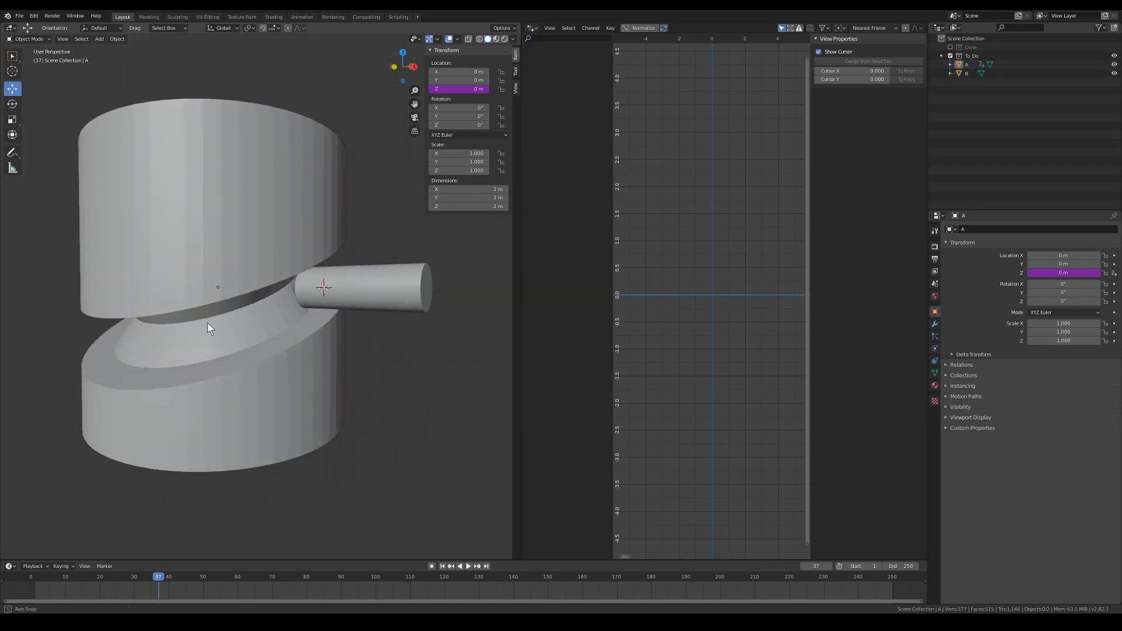
middle_drag(208, 329, 149, 324)
middle_drag(226, 240, 222, 311)
click(234, 311)
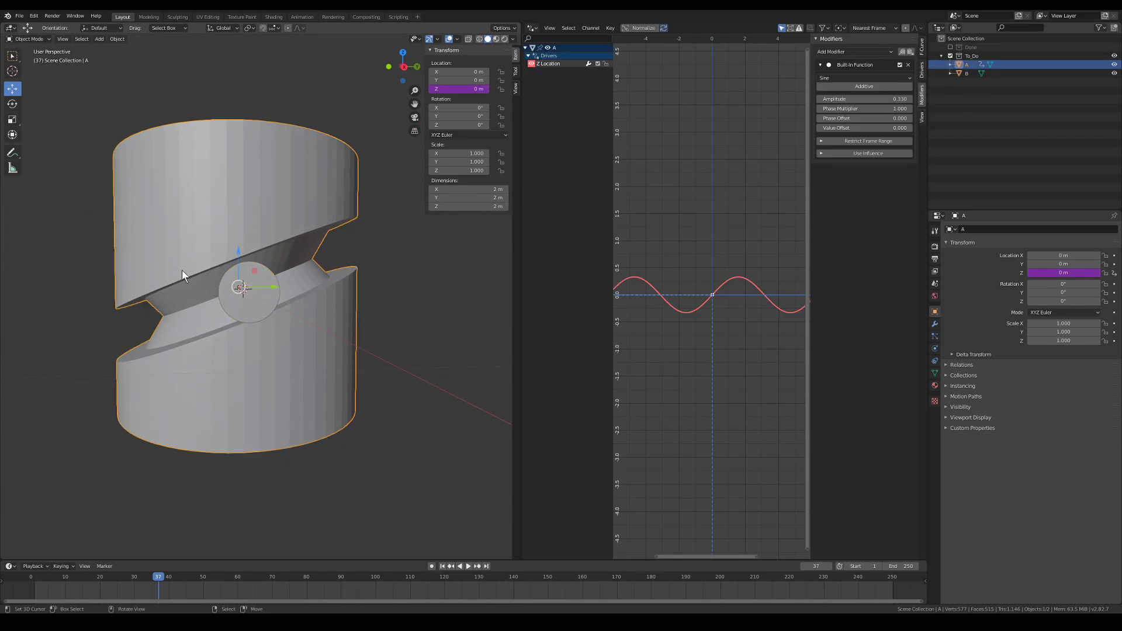
middle_drag(182, 270, 311, 289)
scroll(282, 290, up, 2)
key(KP_1)
Select pin B and orbit to check it rests in the level groove.
click(261, 295)
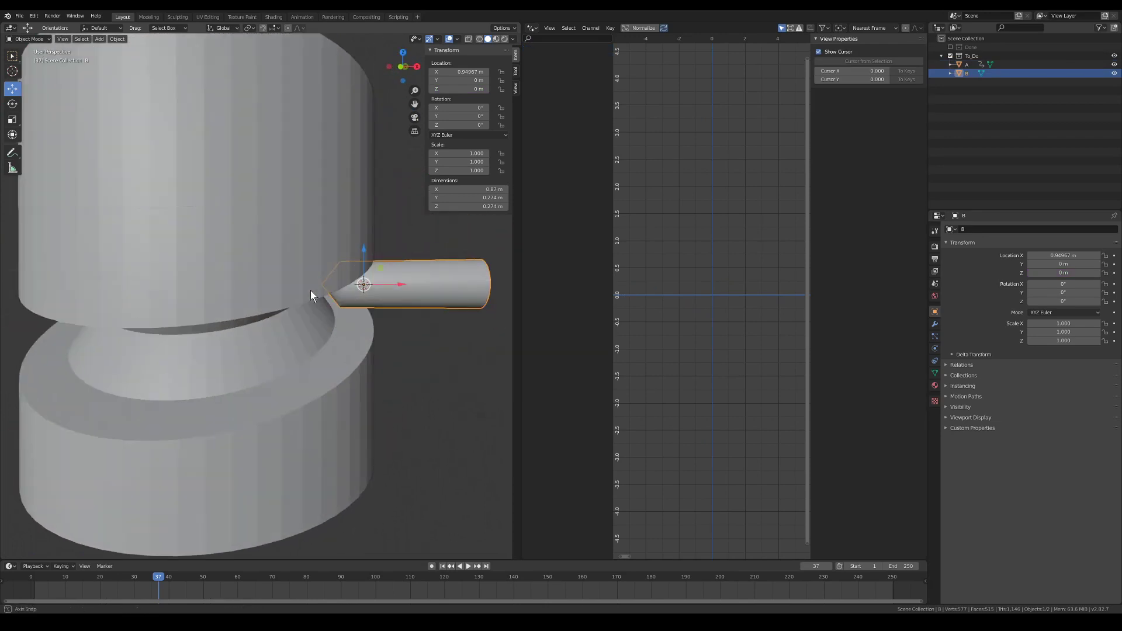
middle_drag(277, 318, 219, 303)
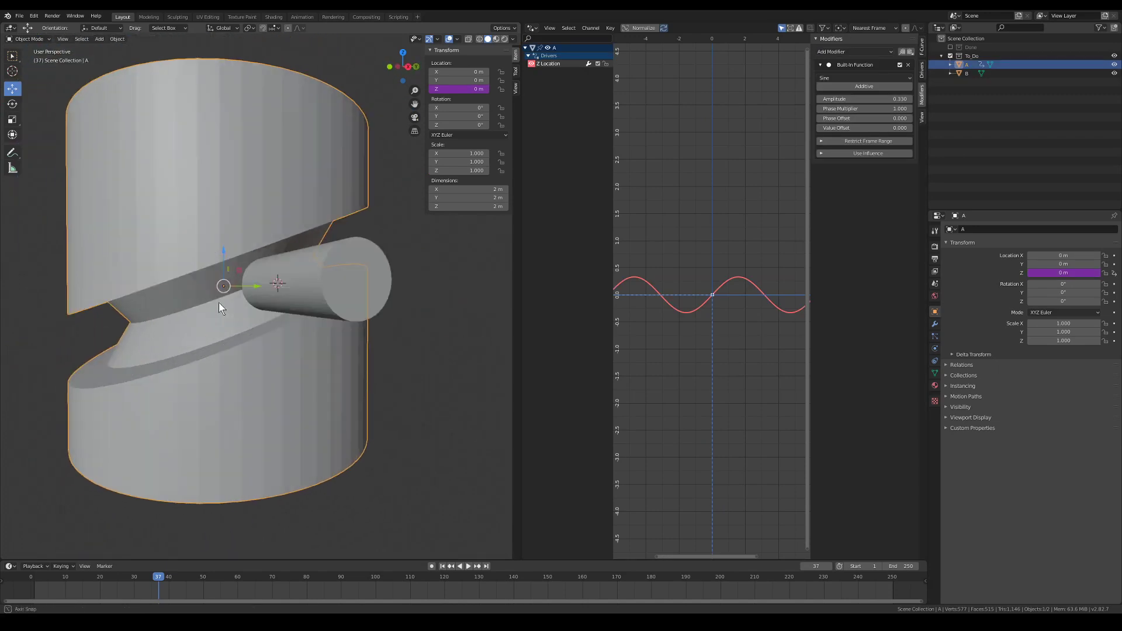
middle_drag(275, 329, 70, 340)
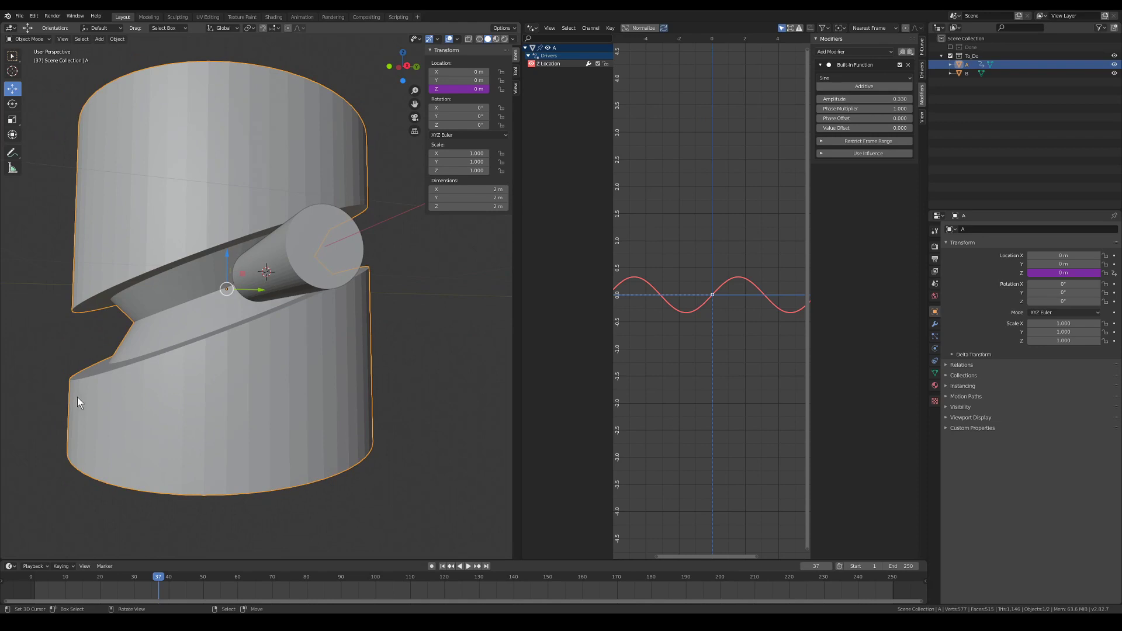
middle_drag(77, 397, 232, 395)
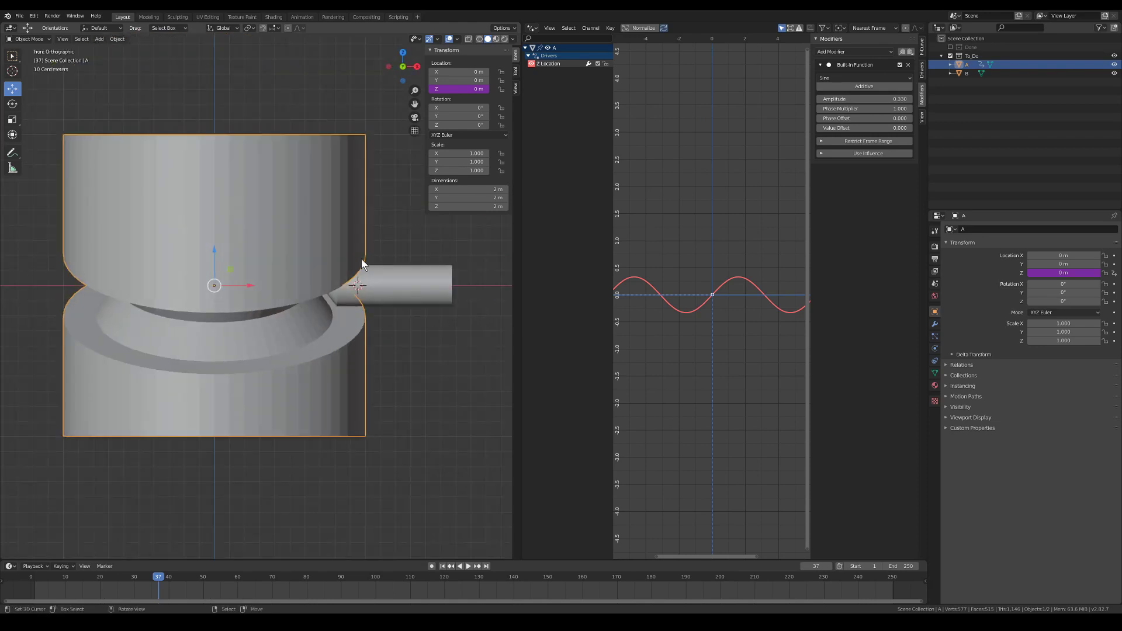